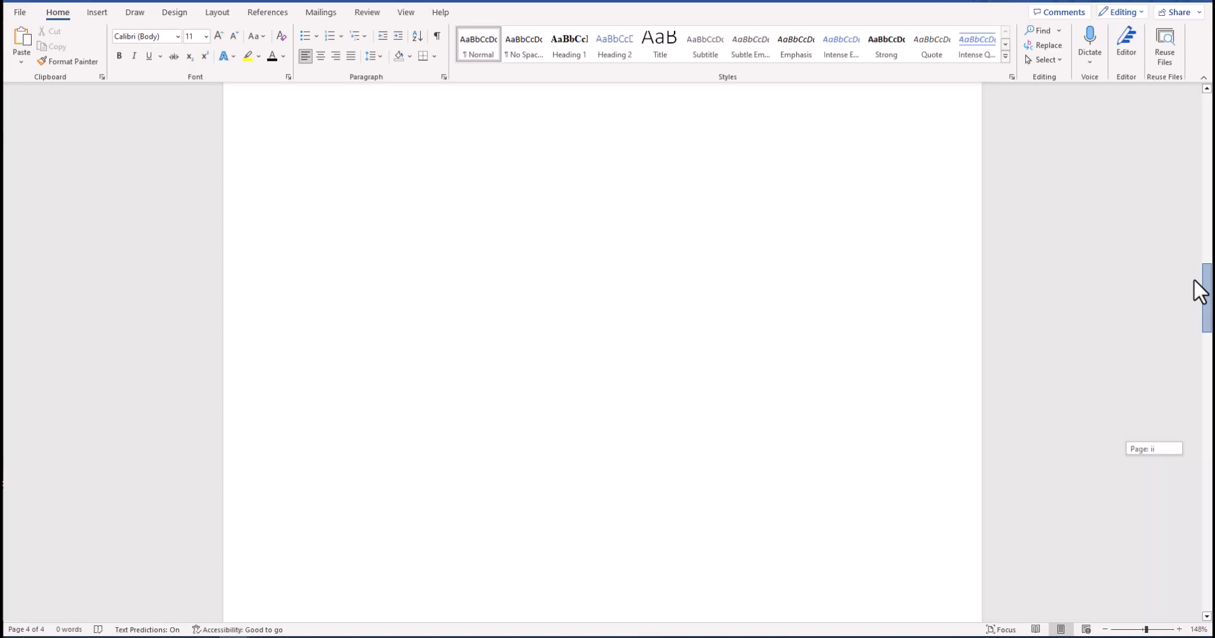
drag(1194, 280, 1125, 302)
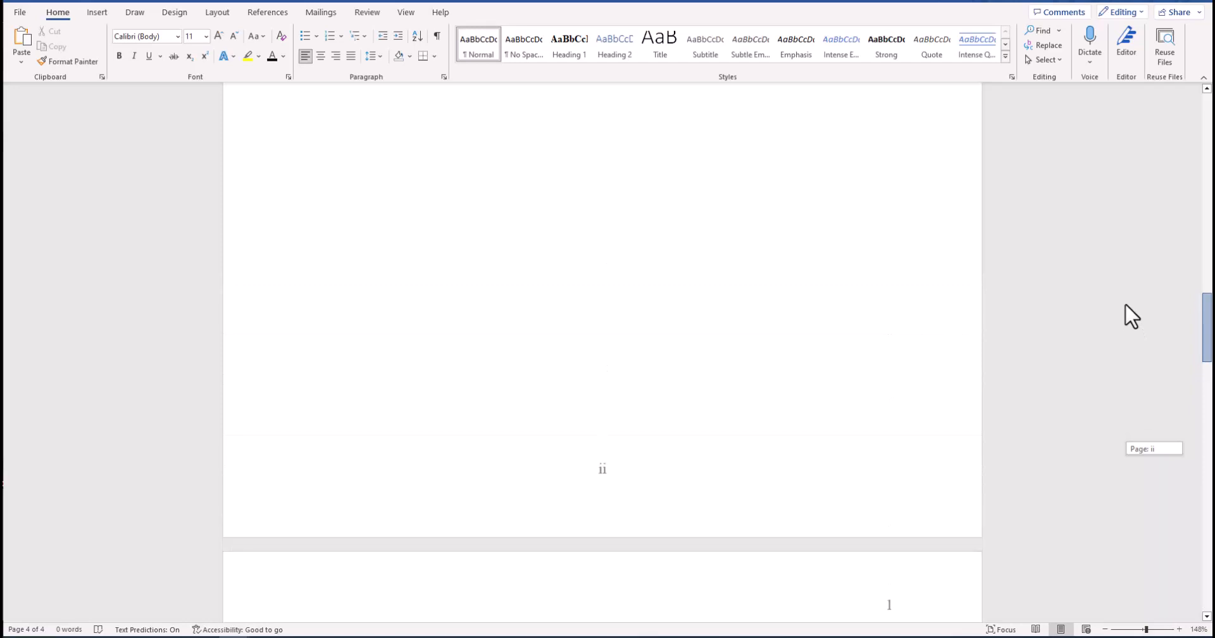
drag(1126, 303, 1125, 303)
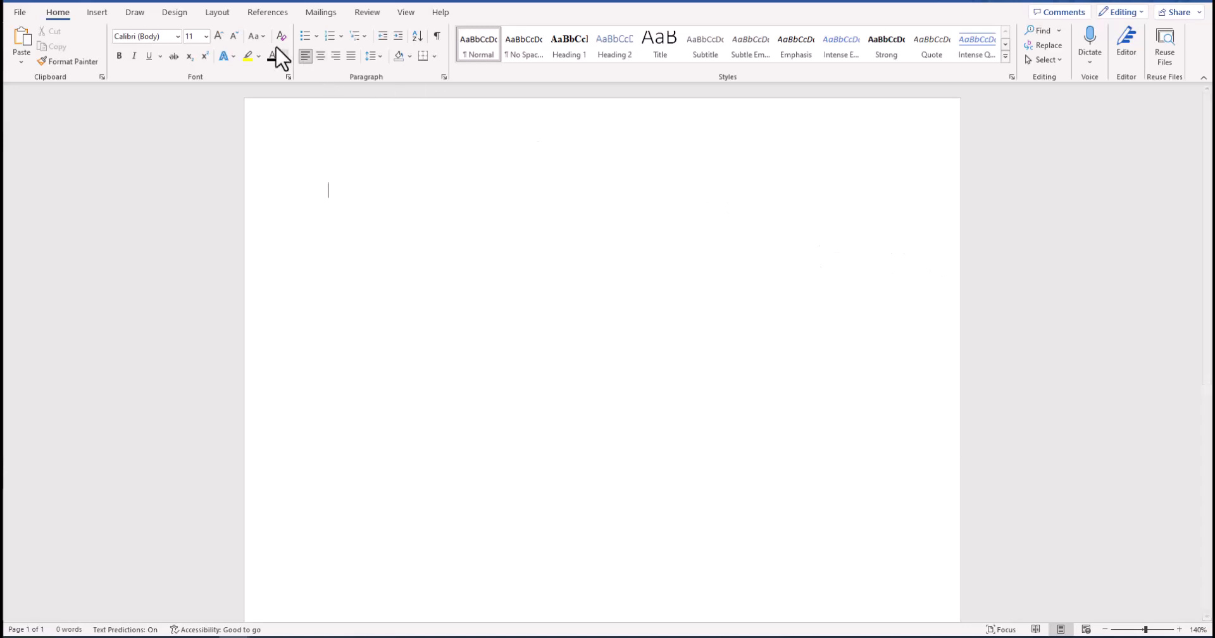
Step: Insert two Next Page section breaks to split the blank document into three single-page sections
click(223, 16)
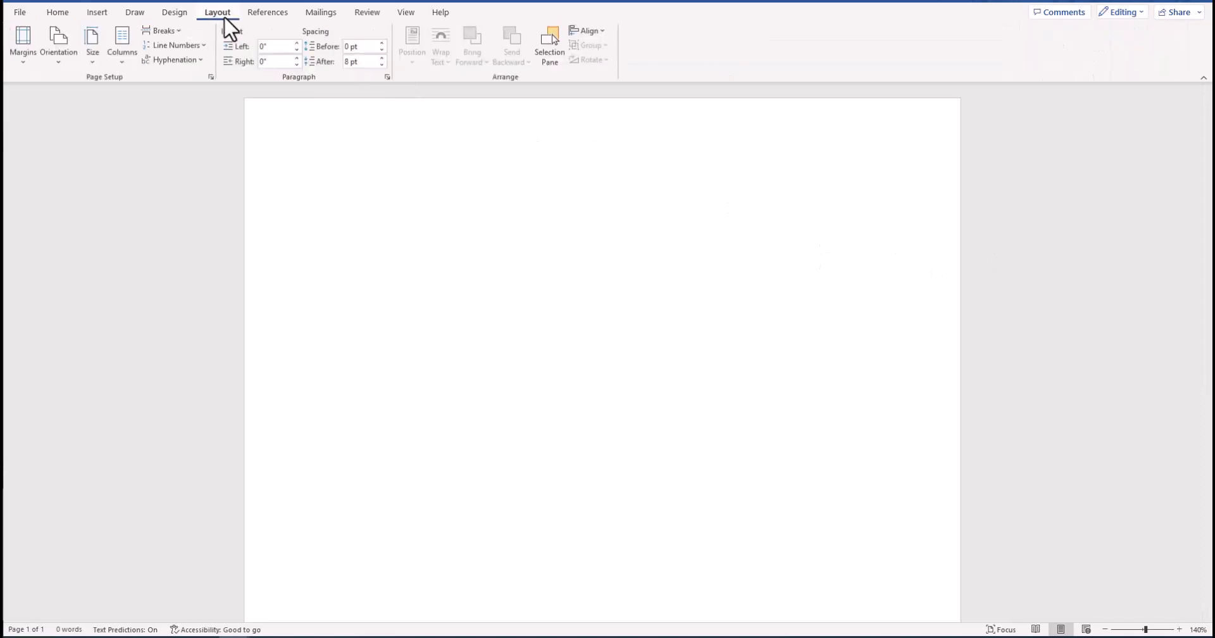
click(165, 30)
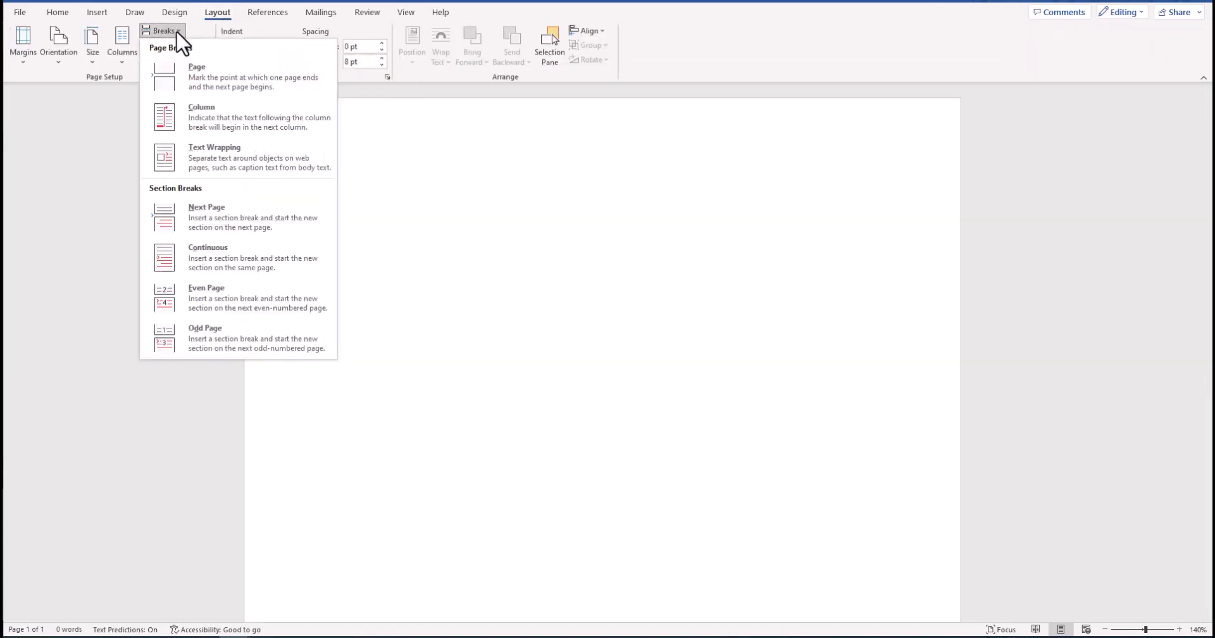
click(196, 221)
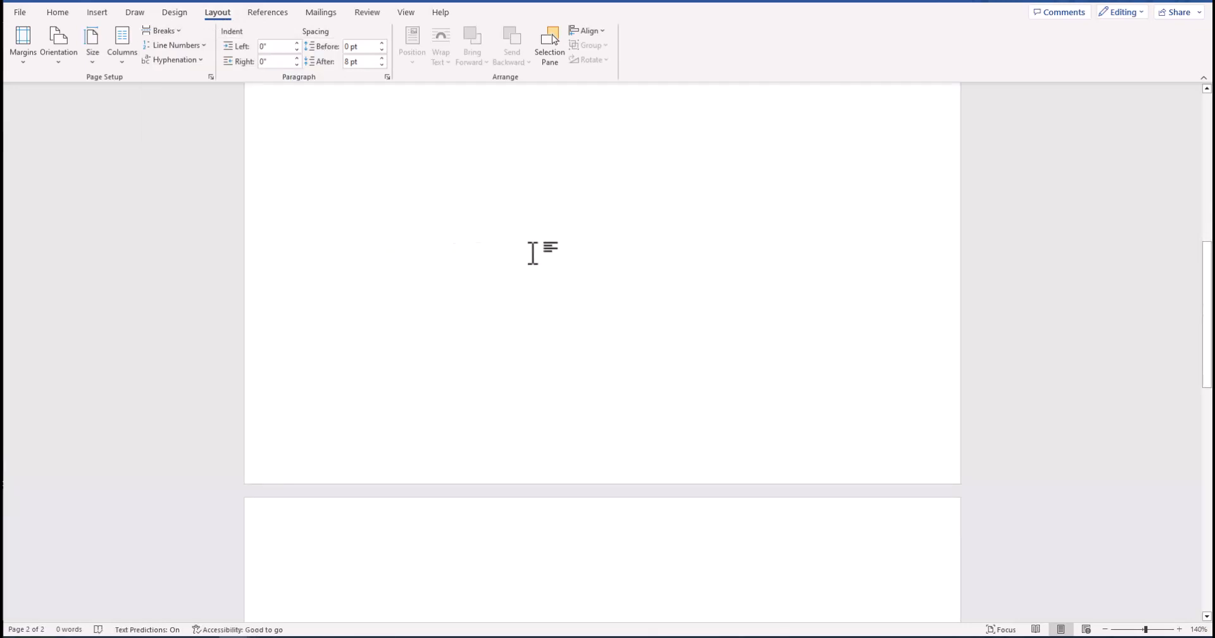
drag(1210, 278, 1175, 373)
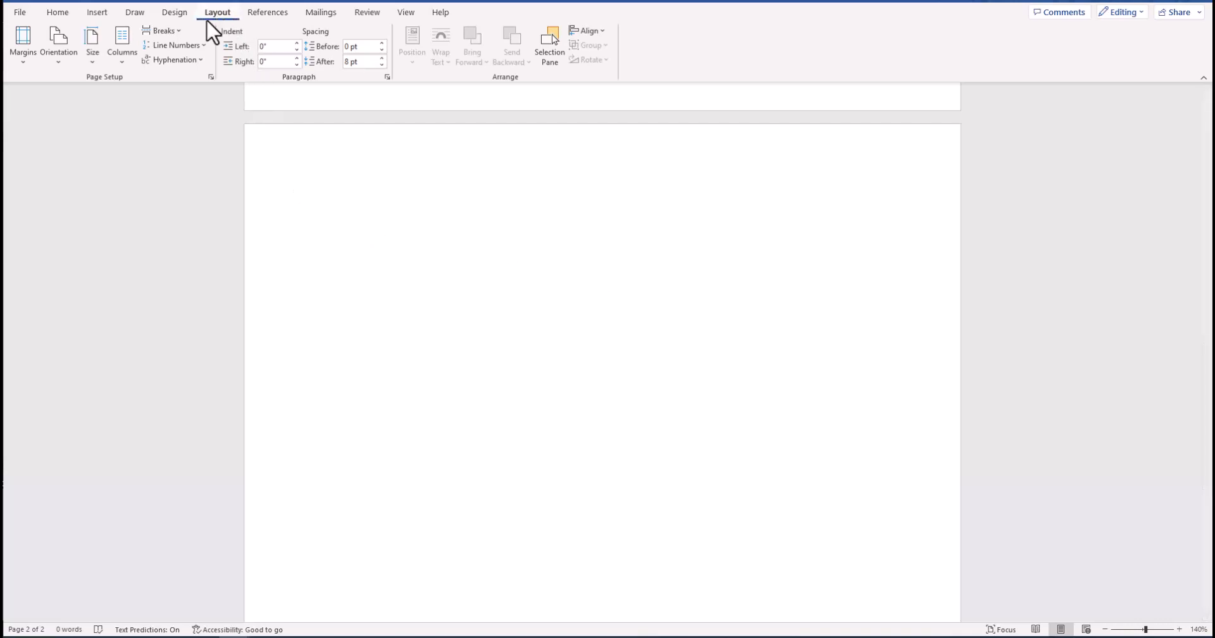
click(166, 31)
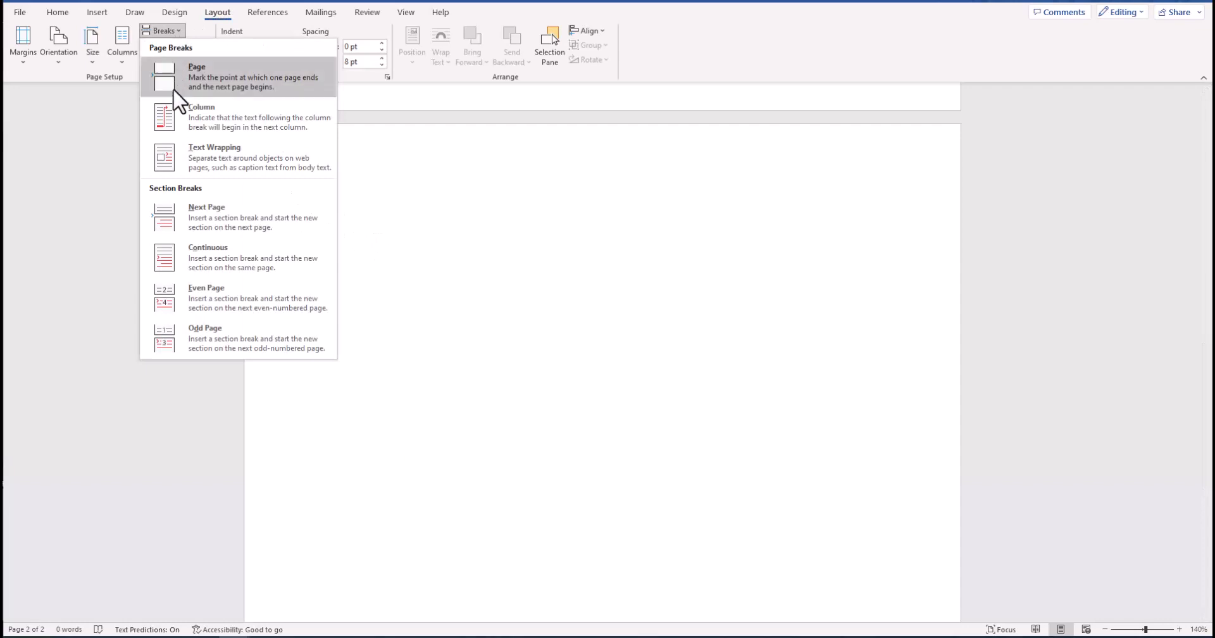
click(199, 223)
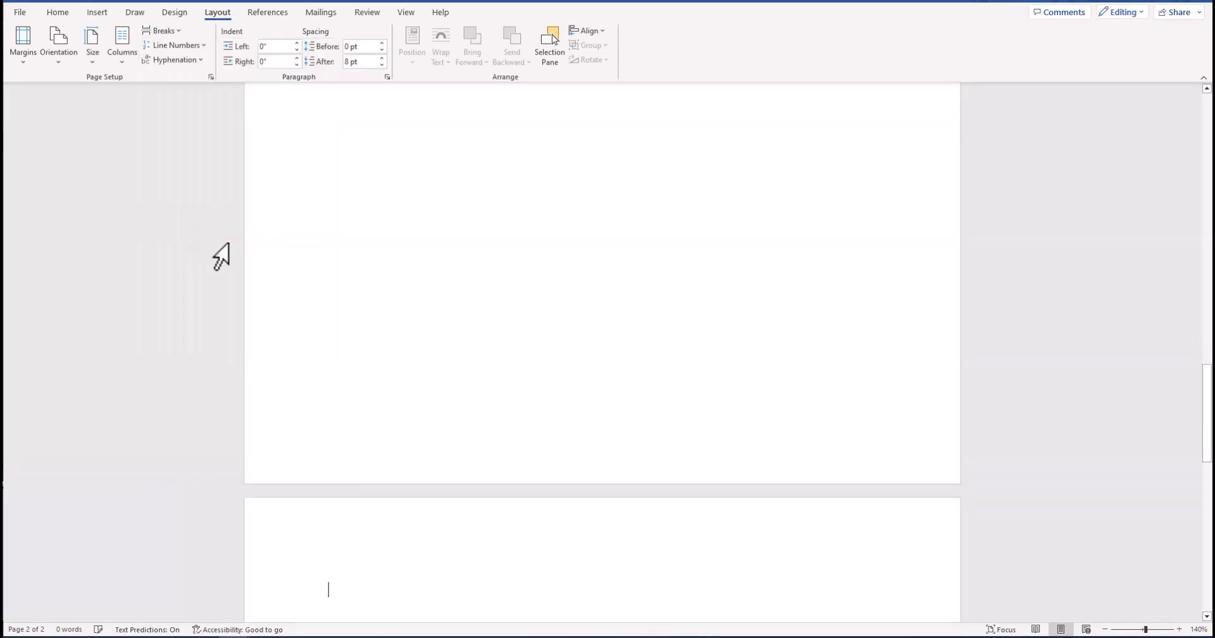
Step: Unlink the Section 2 header and footer from the previous section
drag(1206, 383, 1205, 396)
drag(1146, 629, 1137, 629)
drag(1207, 468, 1191, 296)
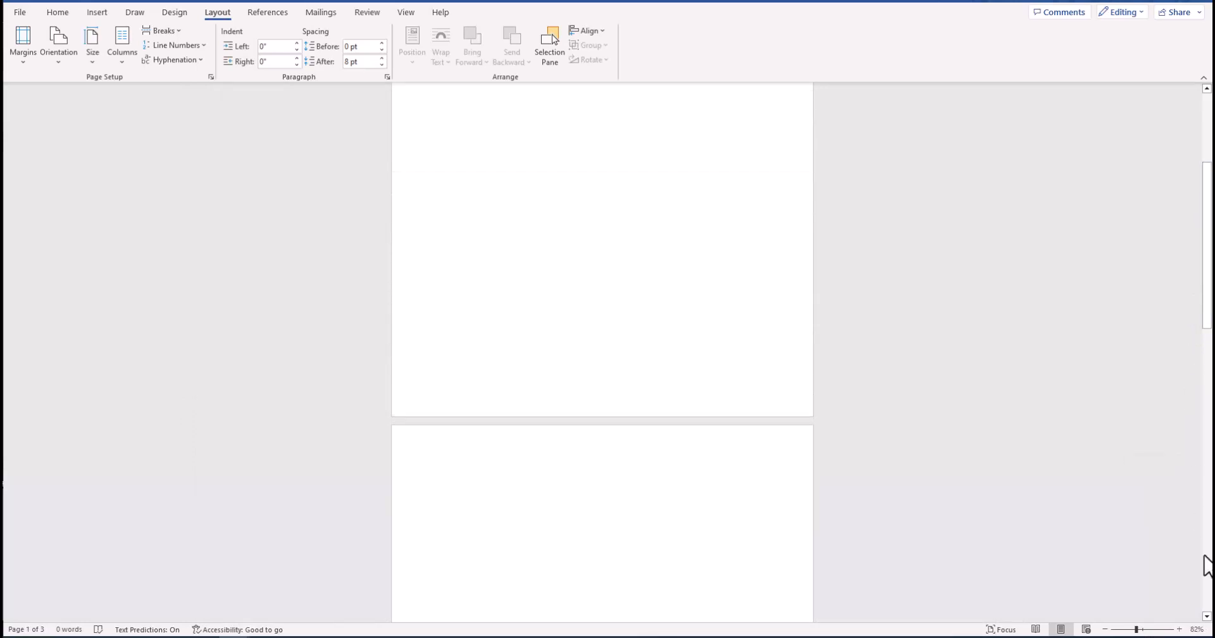
click(1148, 630)
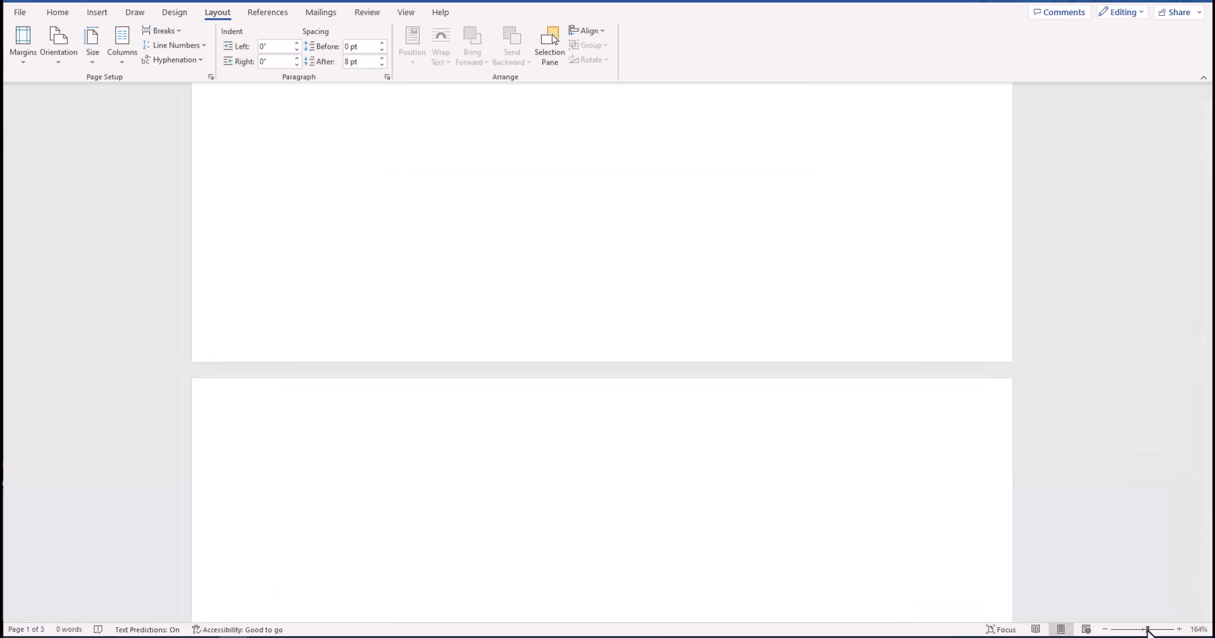
double_click(450, 441)
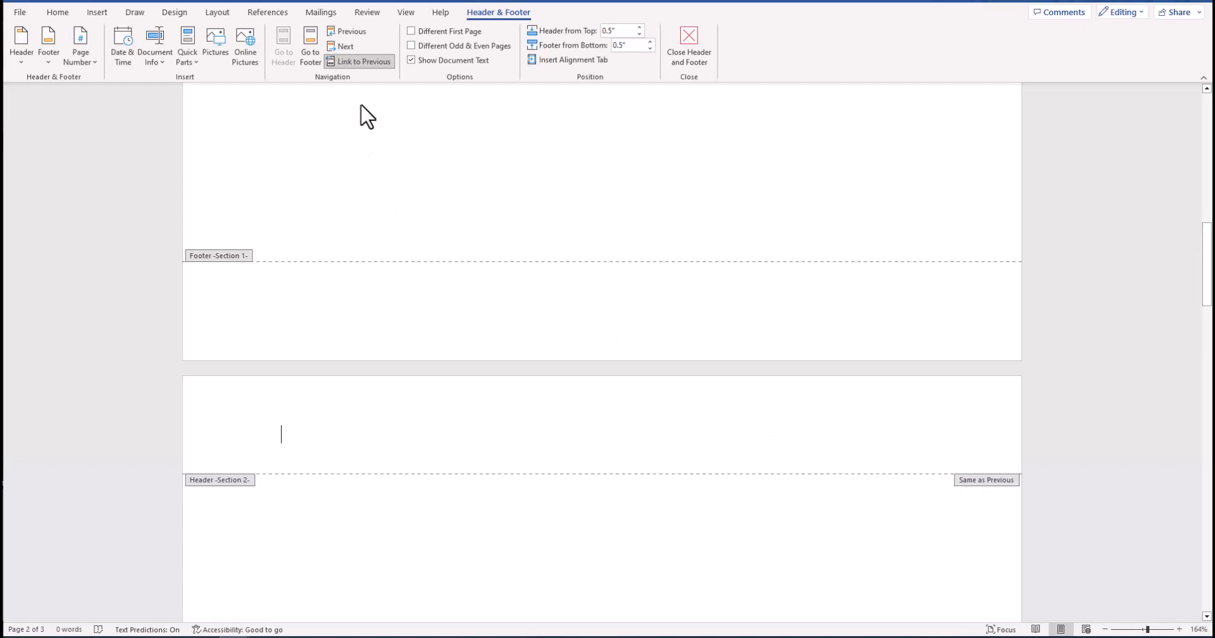
click(359, 63)
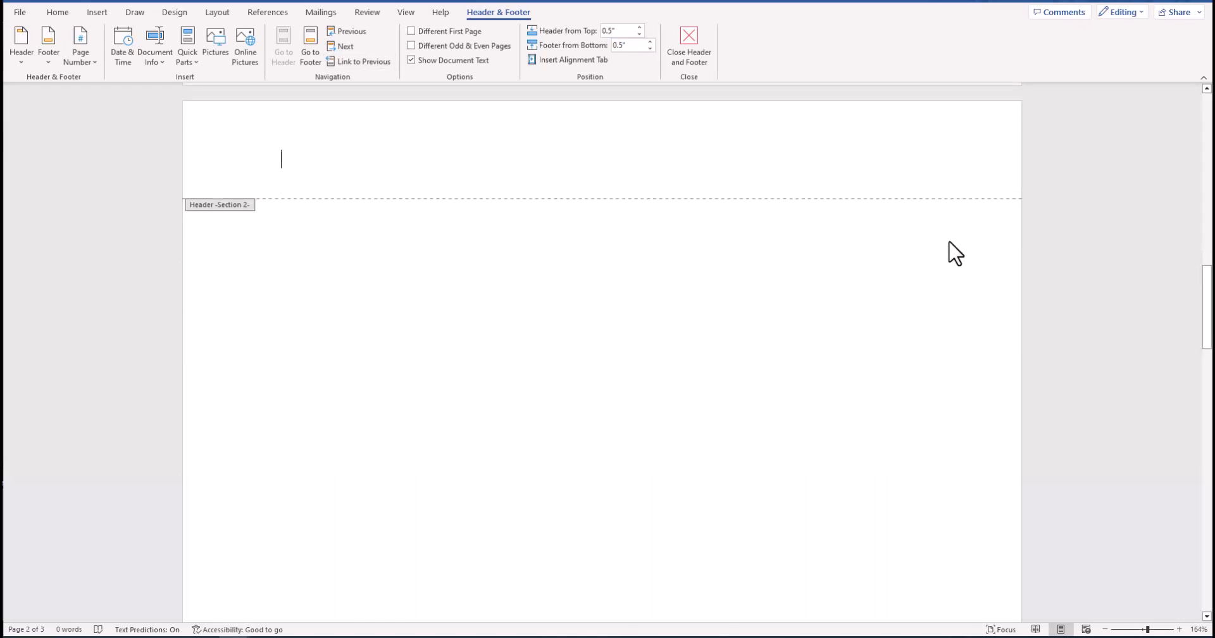
drag(1206, 269, 1205, 396)
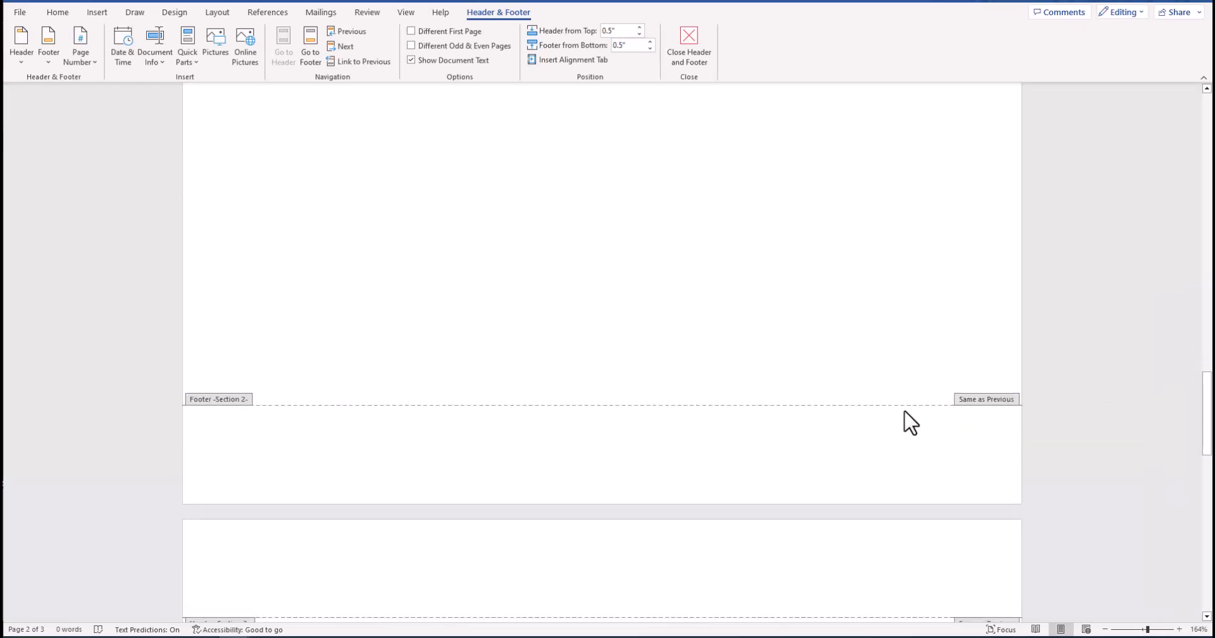
click(562, 440)
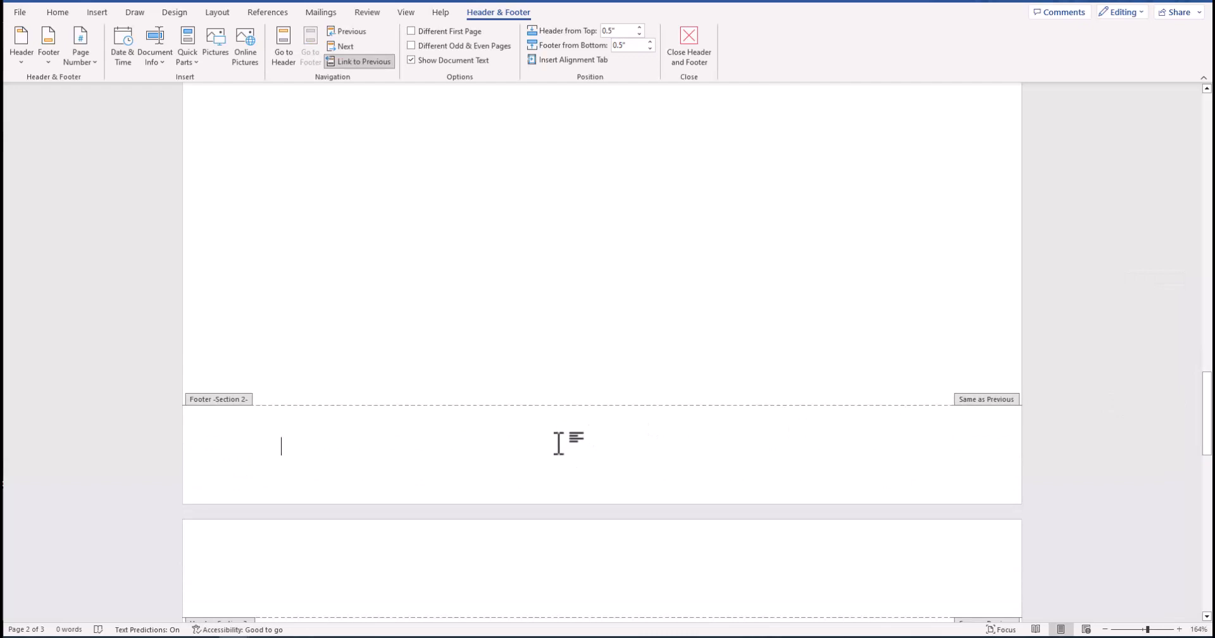
click(359, 66)
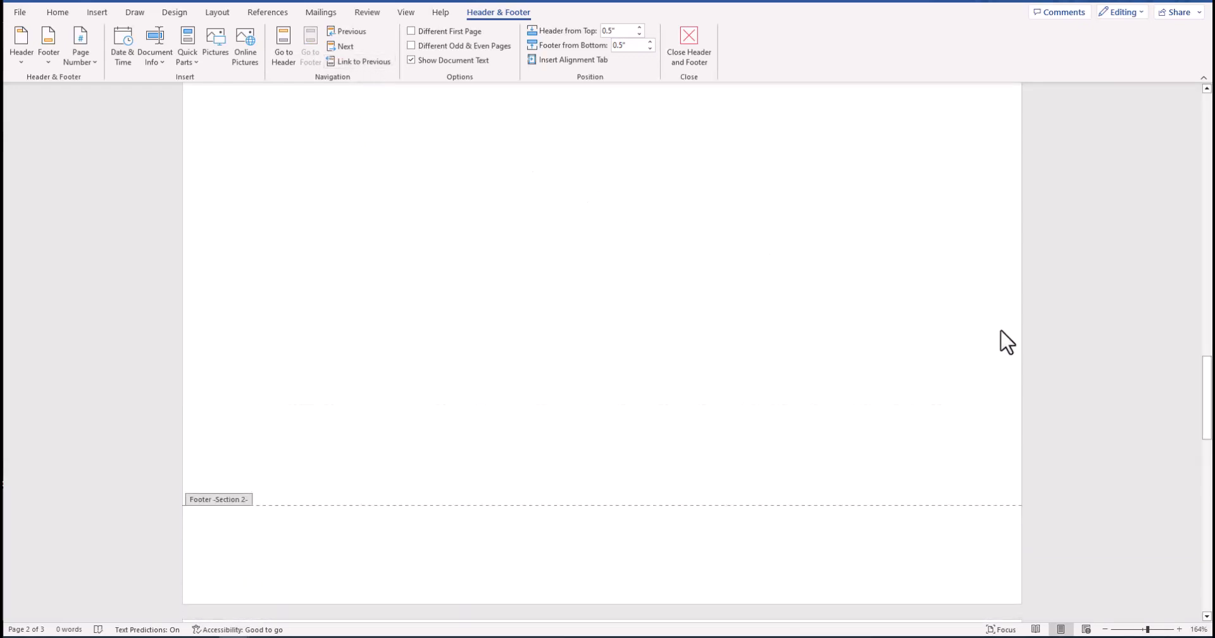
Step: Unlink the Section 3 header and footer from the previous section
drag(1204, 394, 1180, 455)
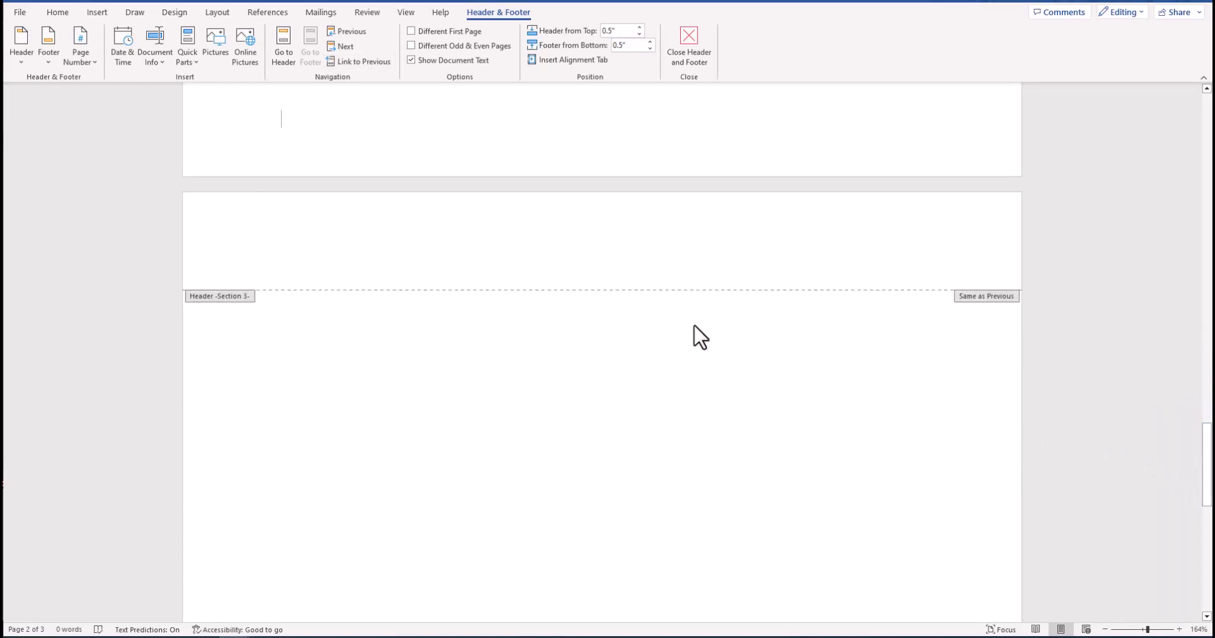
click(386, 247)
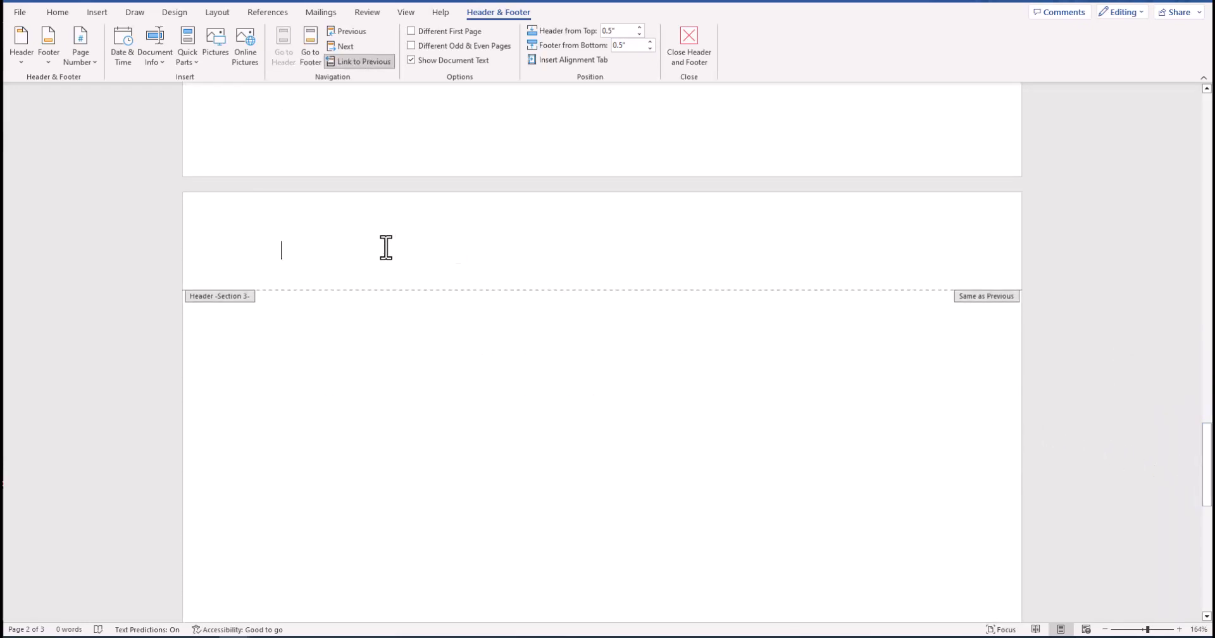
click(362, 62)
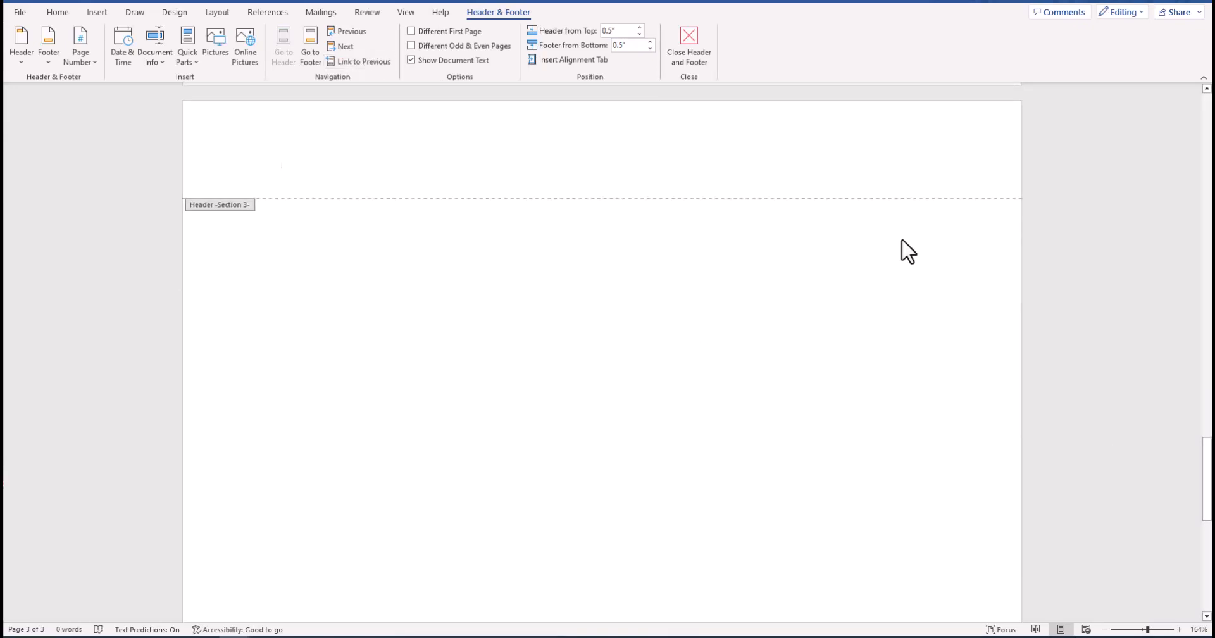
drag(1205, 467, 1203, 562)
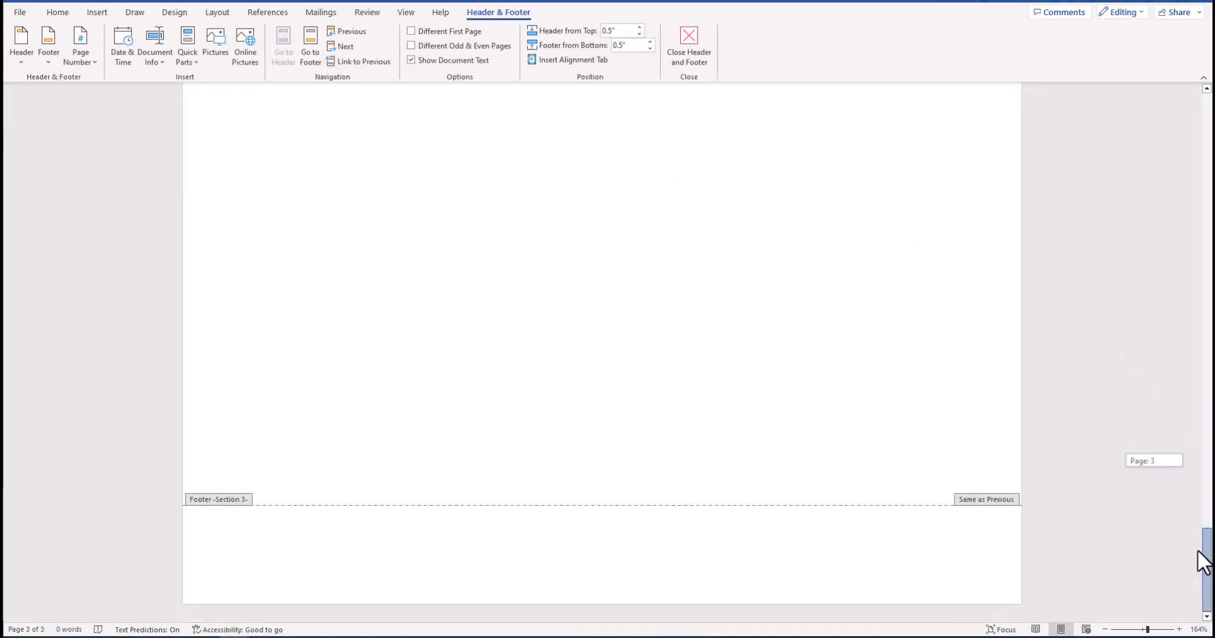
click(468, 536)
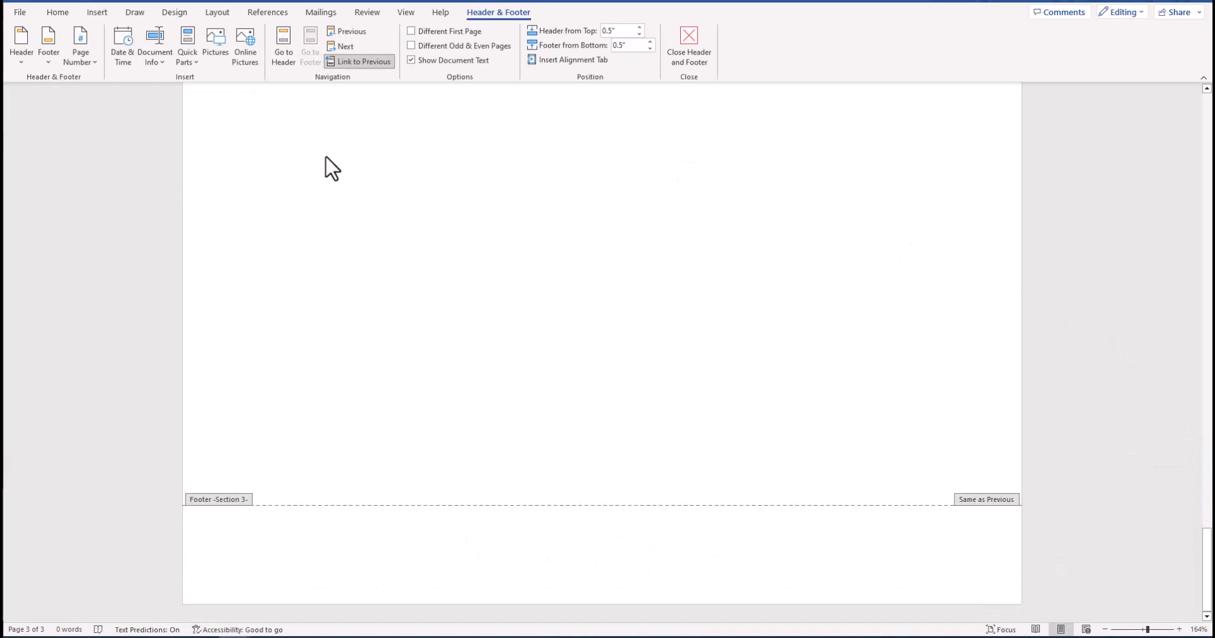
click(339, 64)
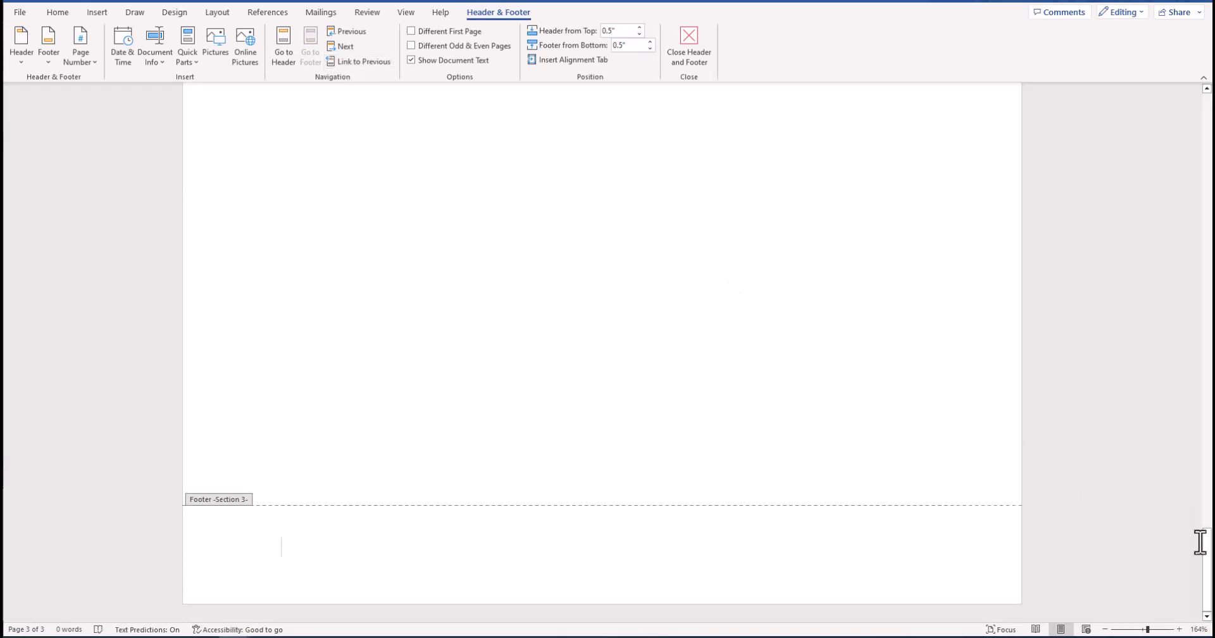
Step: Set the page number format of Section 2 to lowercase Roman numerals (i, ii, iii, ...)
drag(1205, 551, 1186, 381)
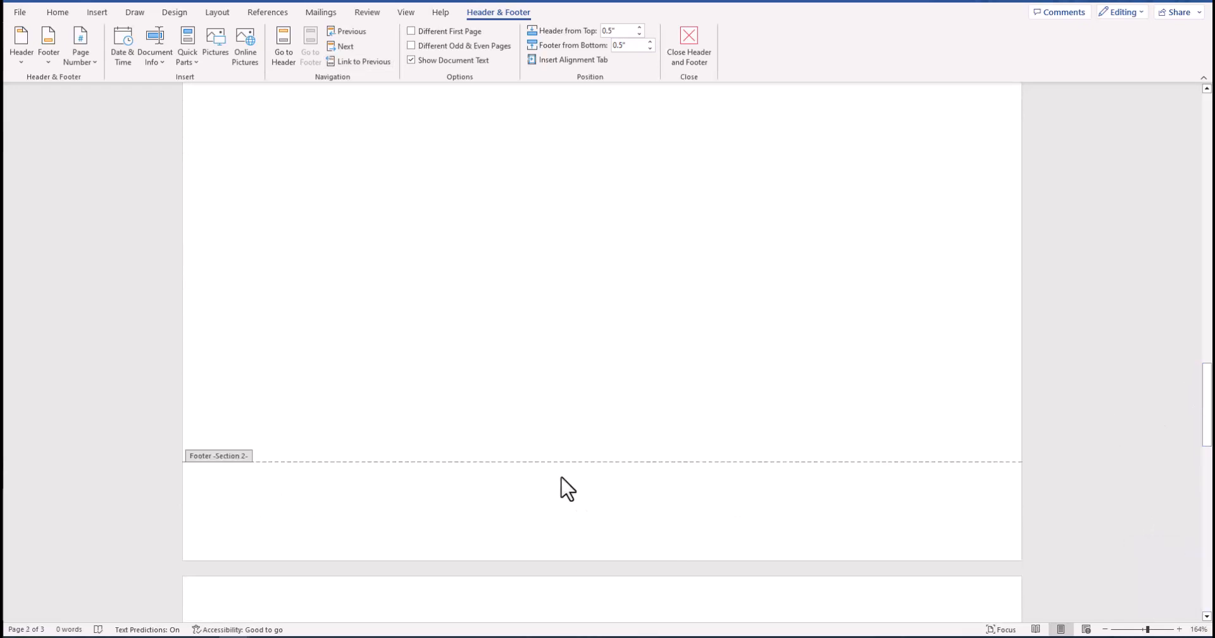
click(84, 53)
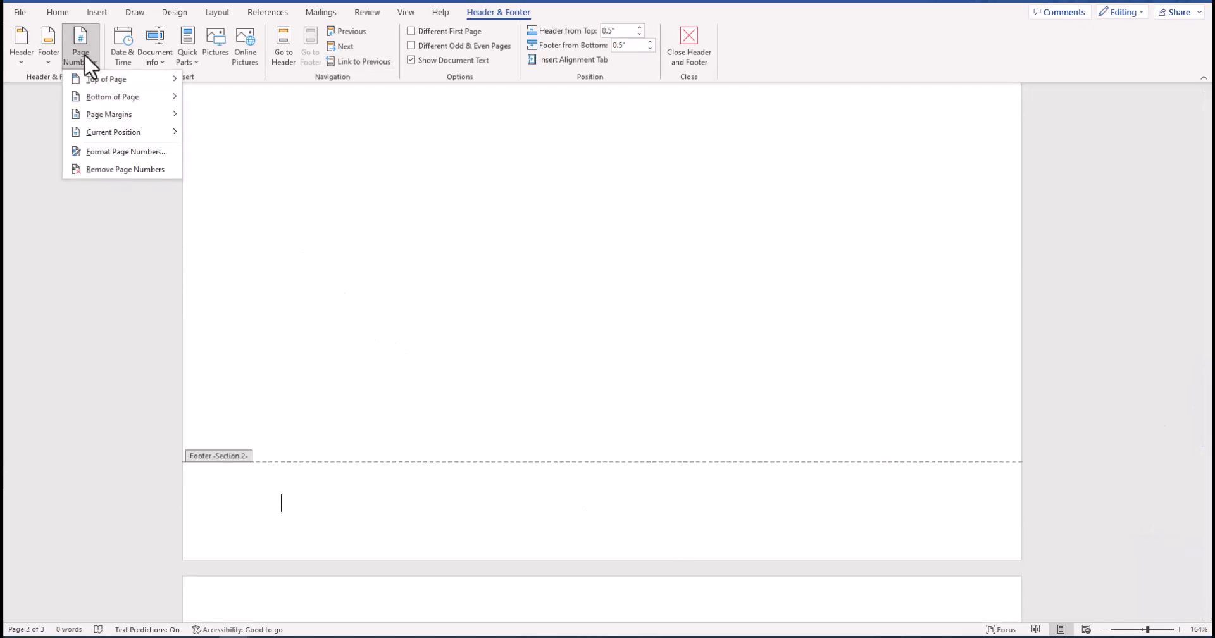
click(108, 151)
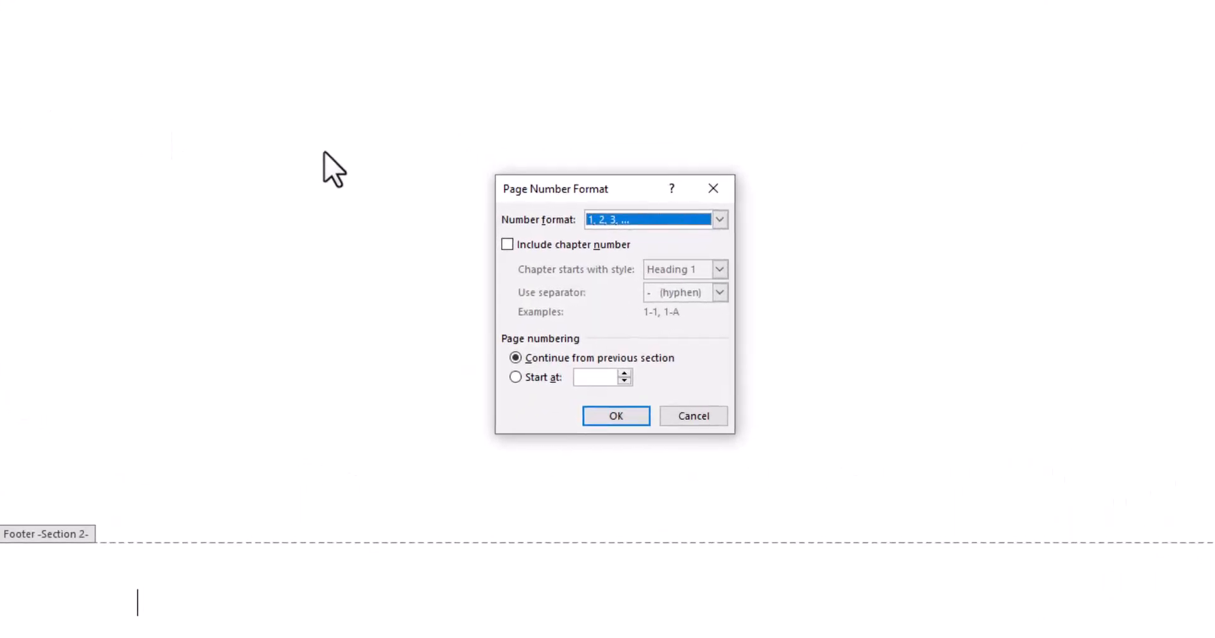
click(719, 220)
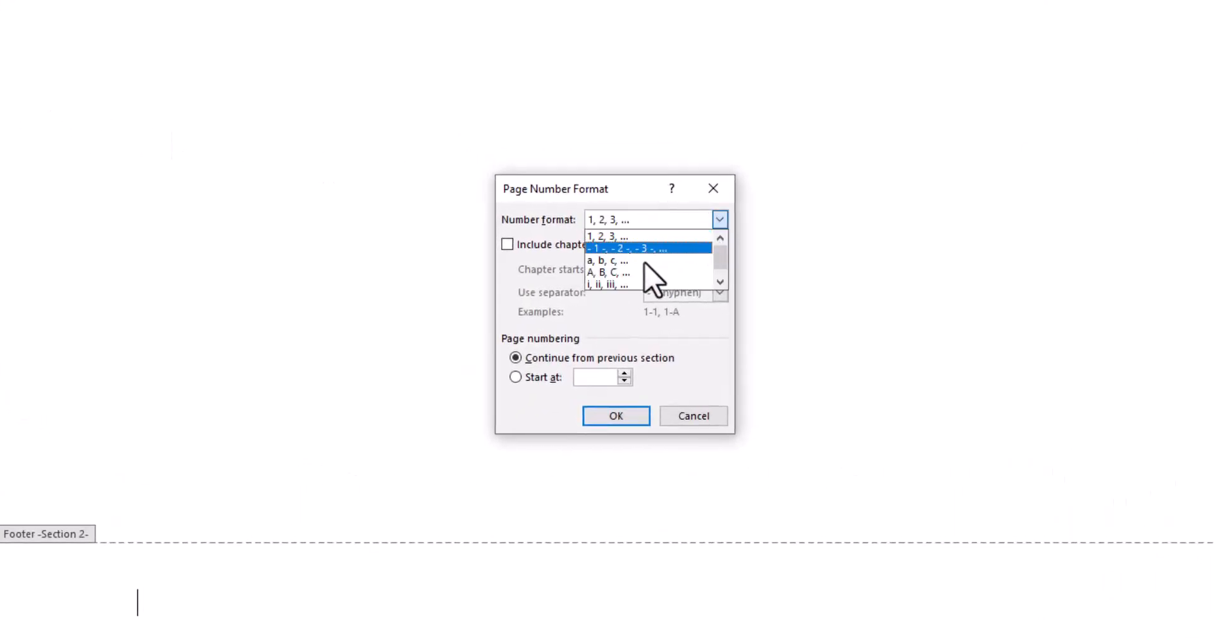
click(630, 284)
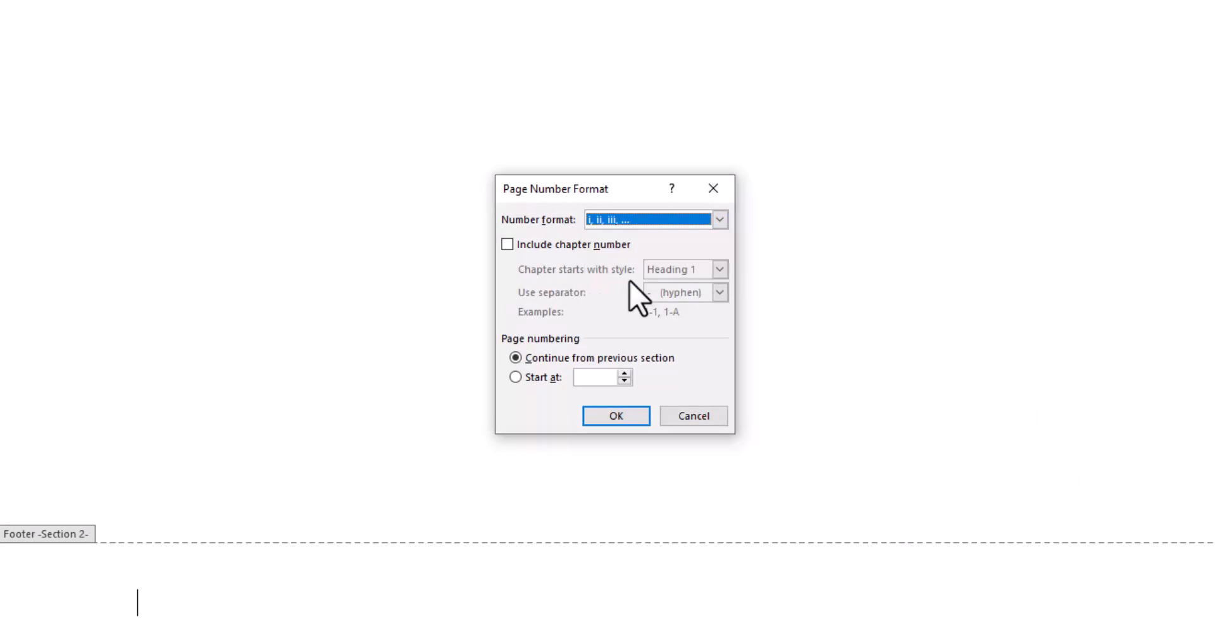
click(612, 417)
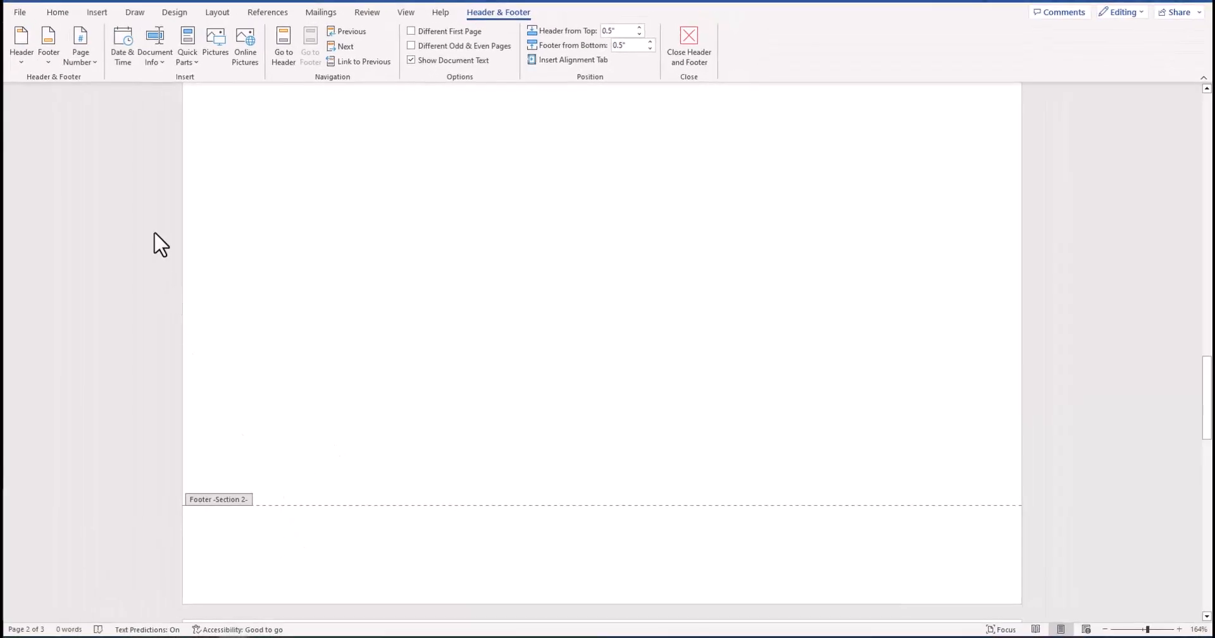
Step: Insert a centred Plain Number 2 page number at the bottom of the page in the Section 2 footer
click(90, 54)
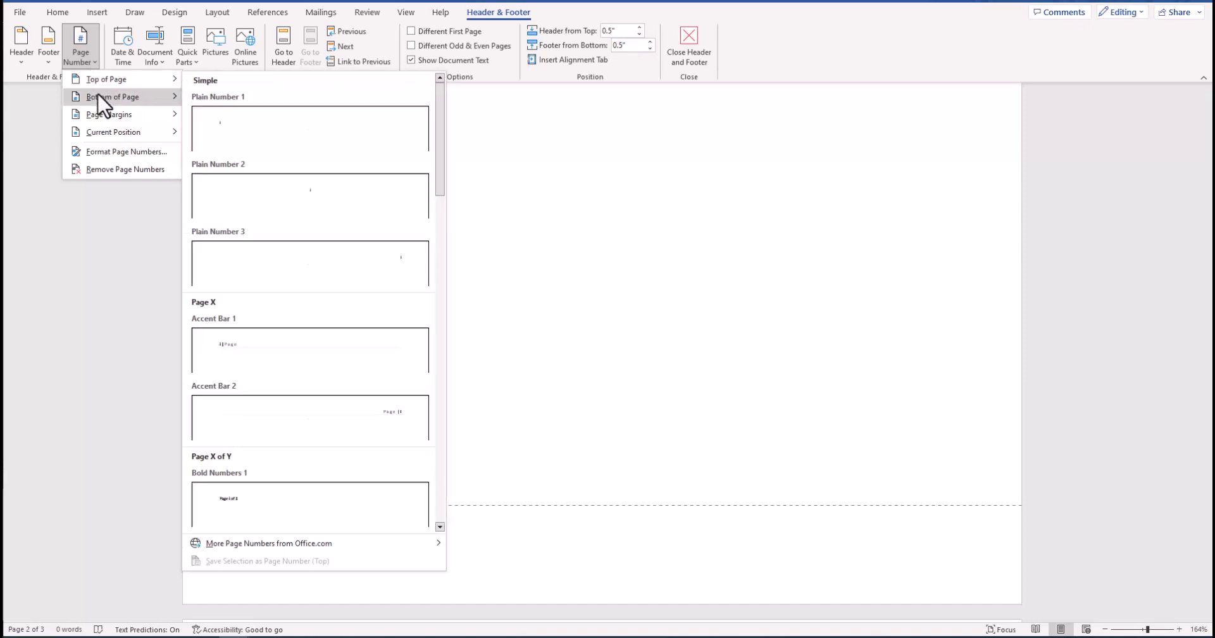
mouse_move(98, 95)
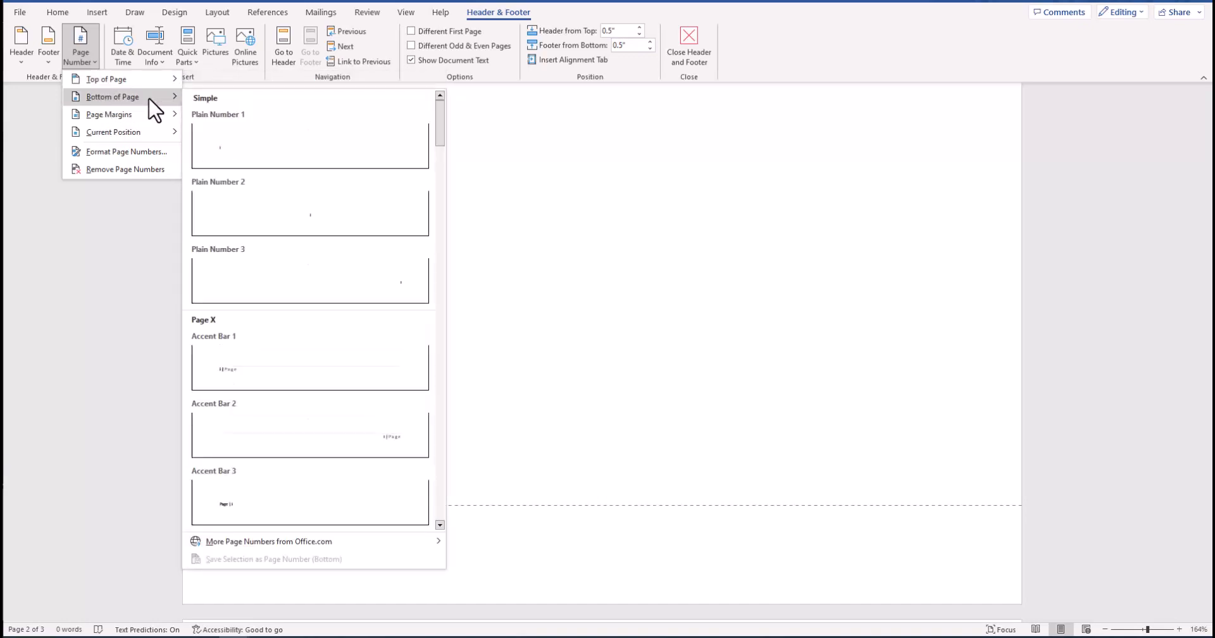
click(246, 218)
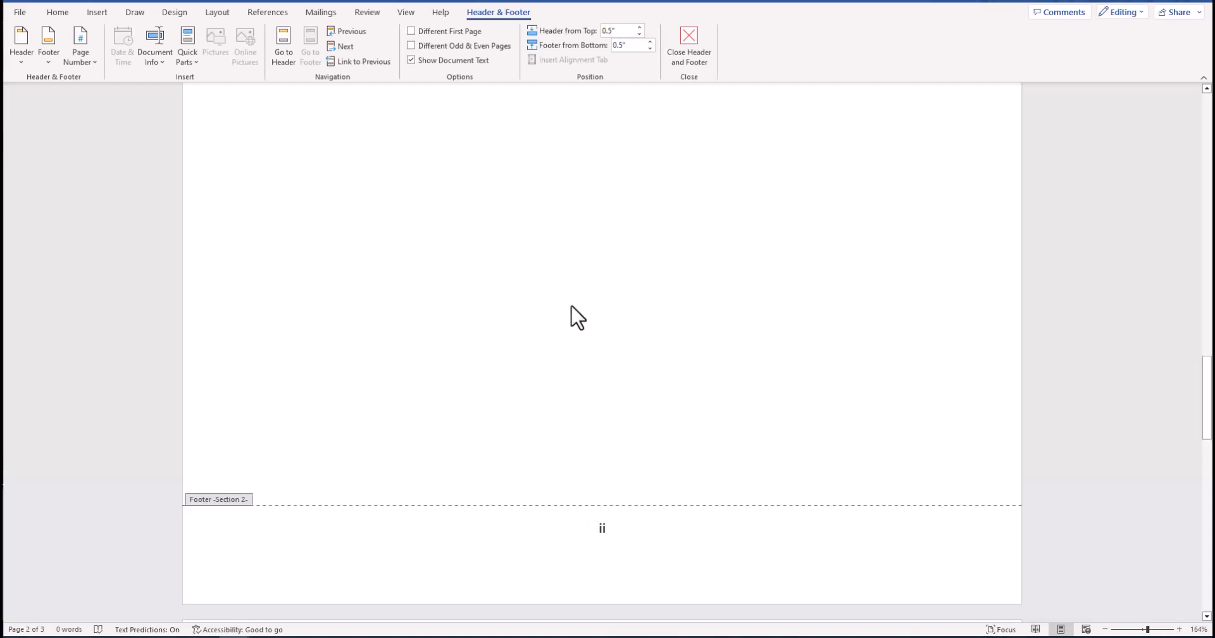
Step: Set the page numbering of Section 3 to start at 1 instead of continuing from the previous section
drag(1210, 388, 1185, 439)
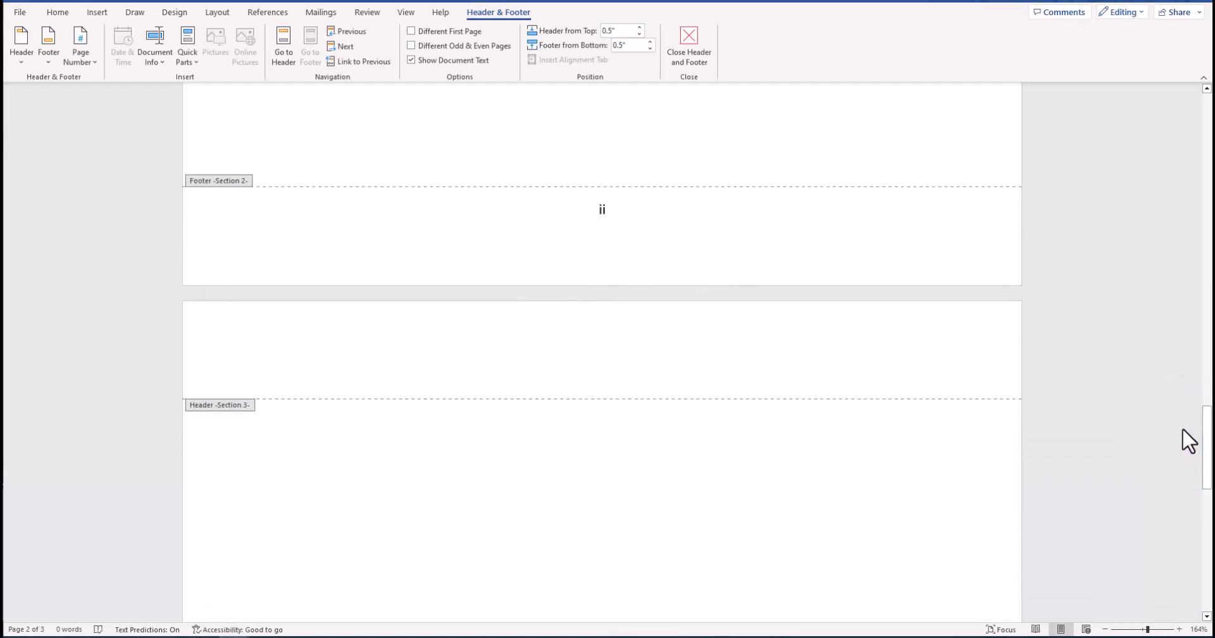
double_click(619, 357)
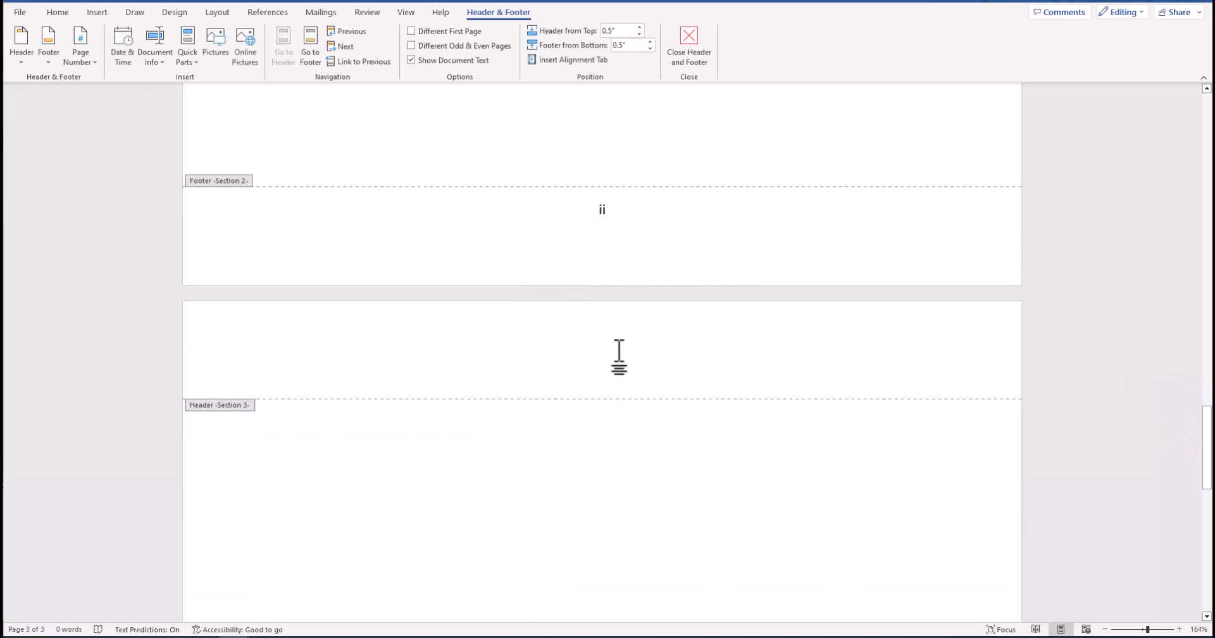
click(90, 63)
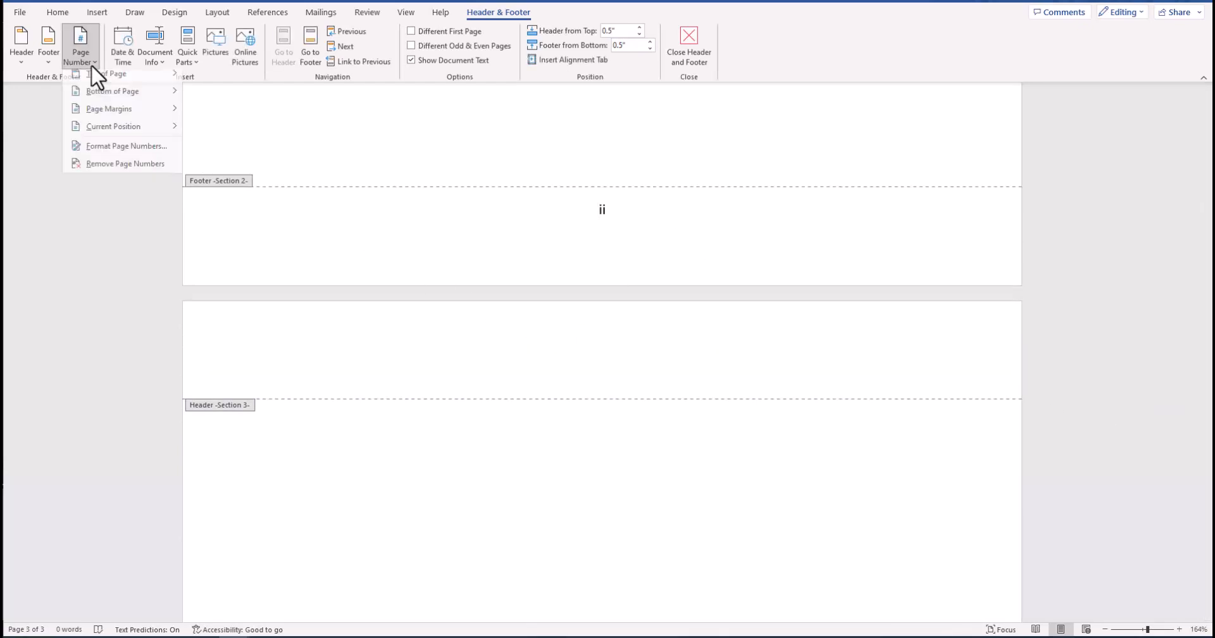
click(101, 147)
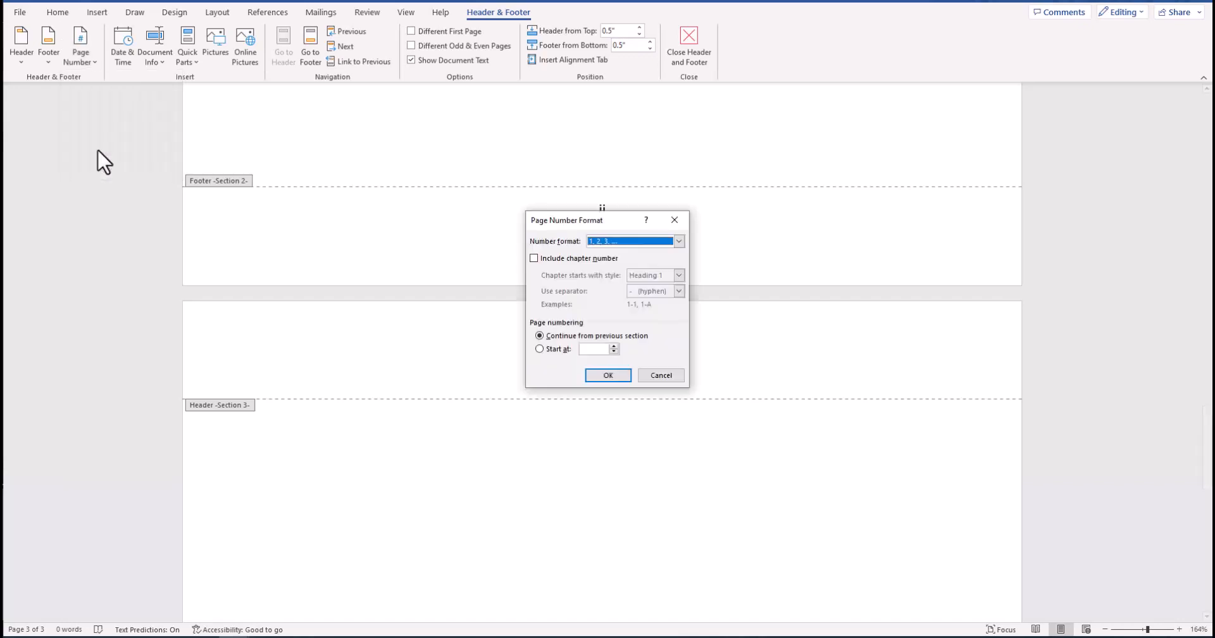
click(541, 349)
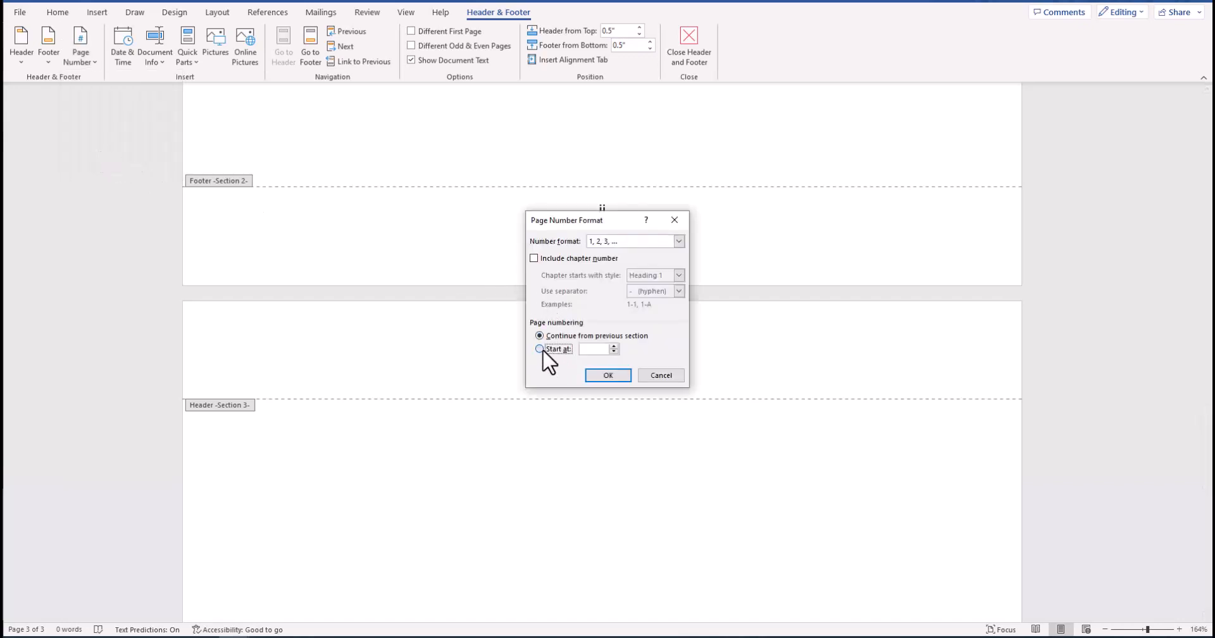
click(607, 375)
Step: Insert a right-aligned Plain Number 3 page number at the top of the page in the Section 3 header
scroll(601, 379, down, 3)
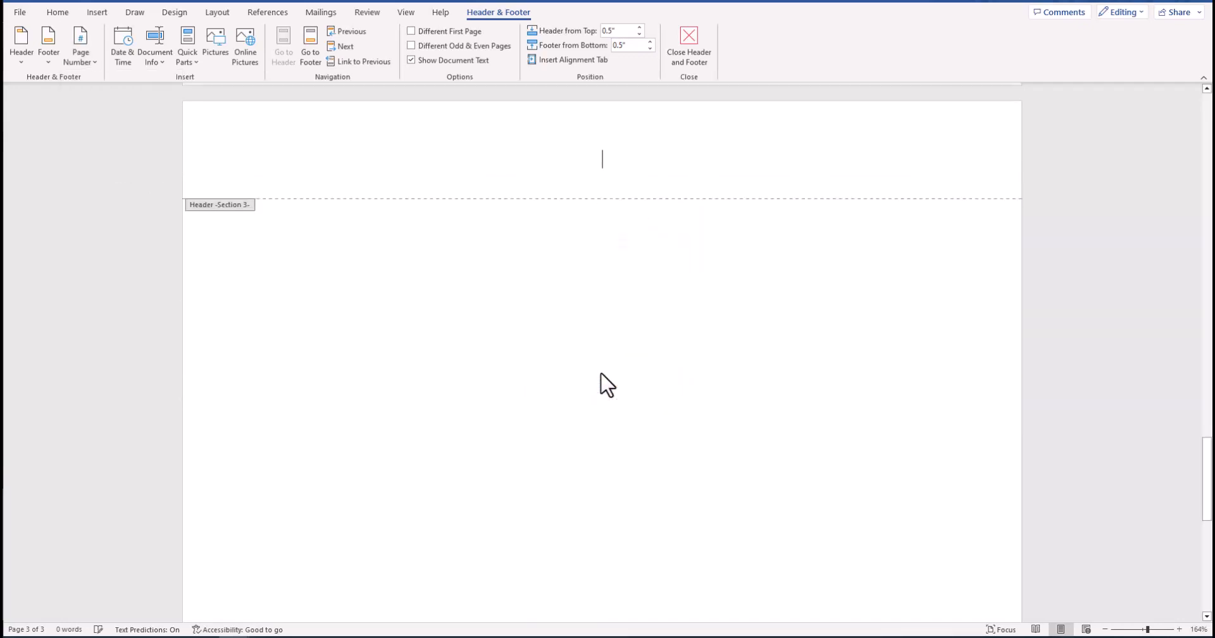
click(88, 55)
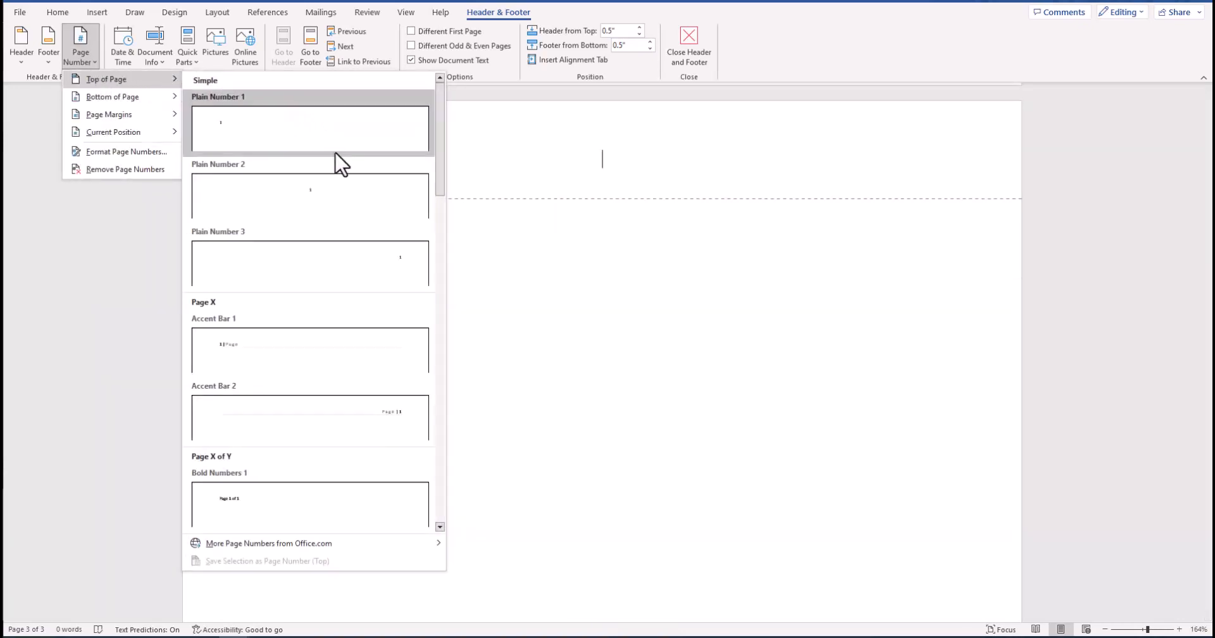
click(362, 272)
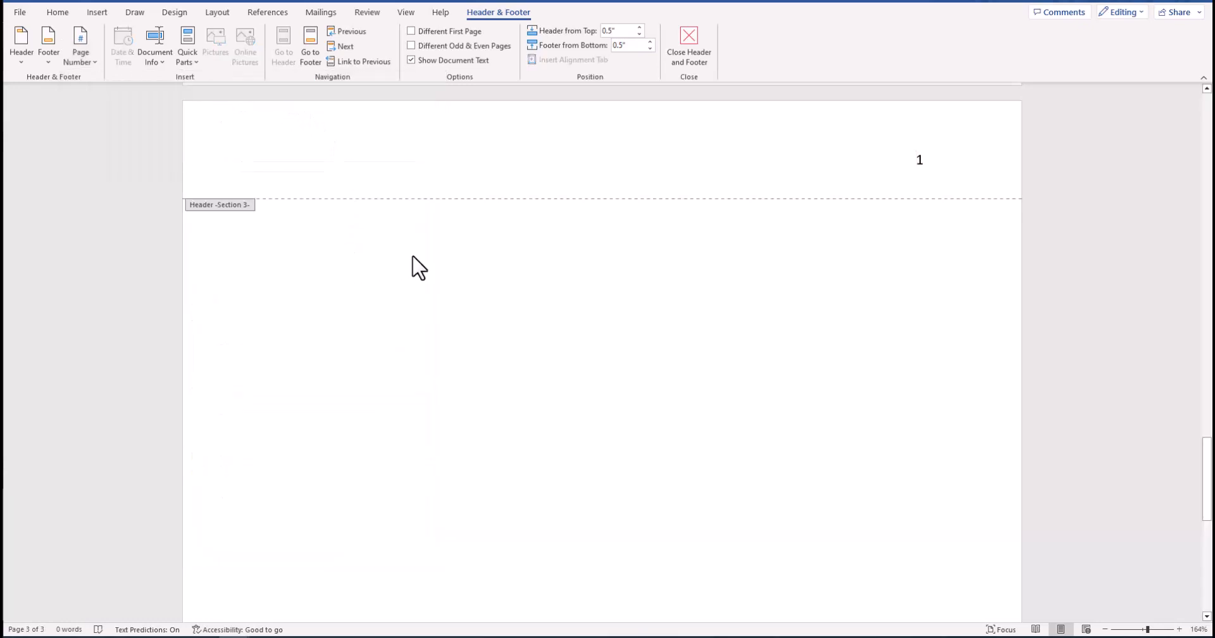
Step: Format the page number in the Section 2 footer as Times New Roman, size 12
drag(1205, 476, 1204, 418)
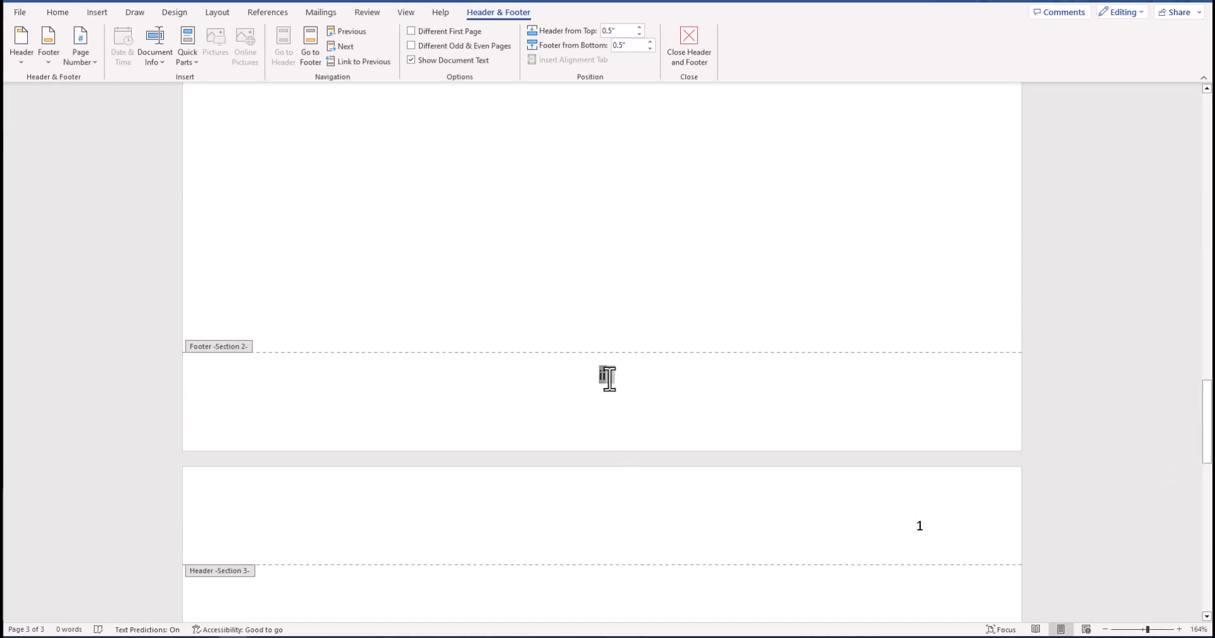
double_click(609, 378)
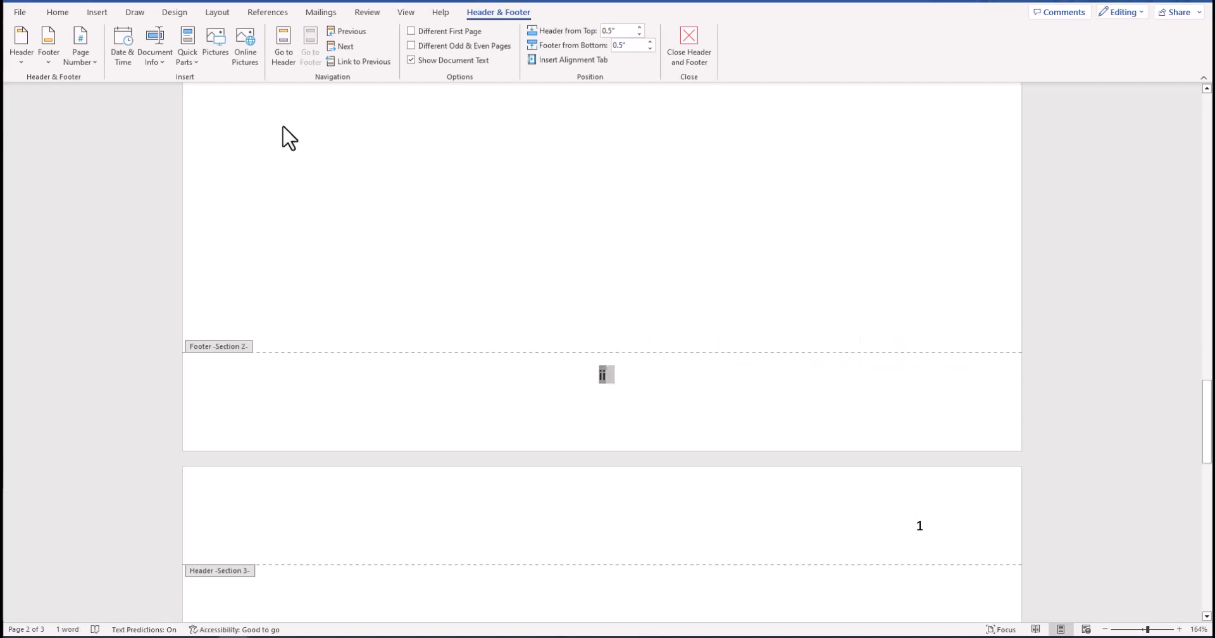
click(59, 12)
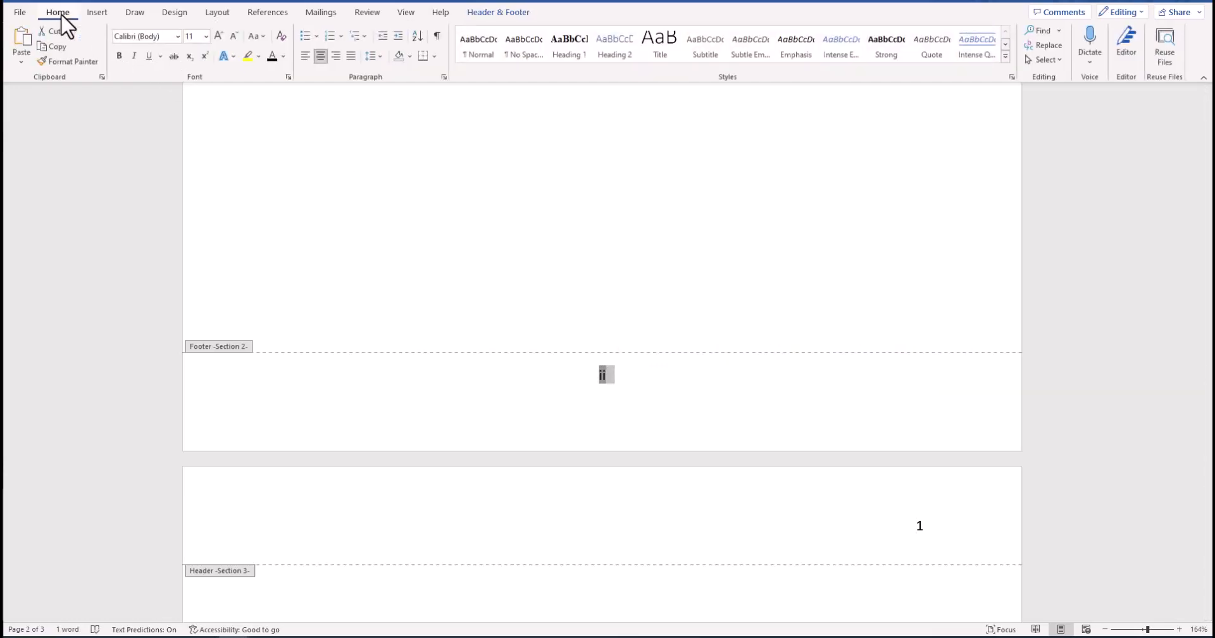
click(170, 36)
click(178, 36)
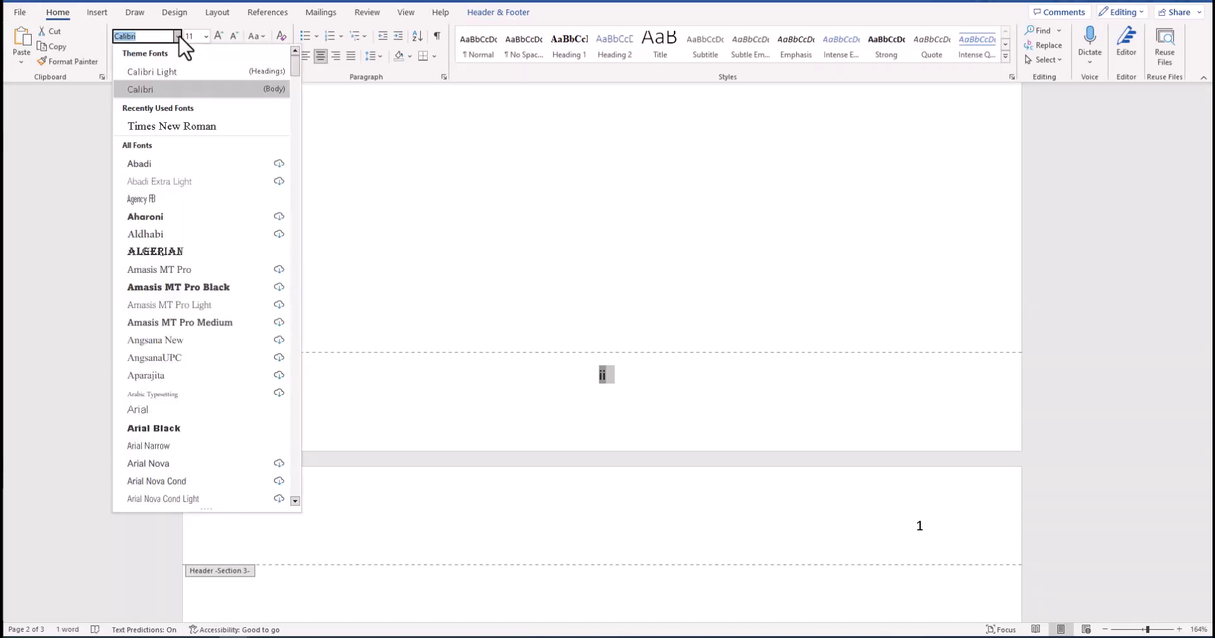
click(171, 126)
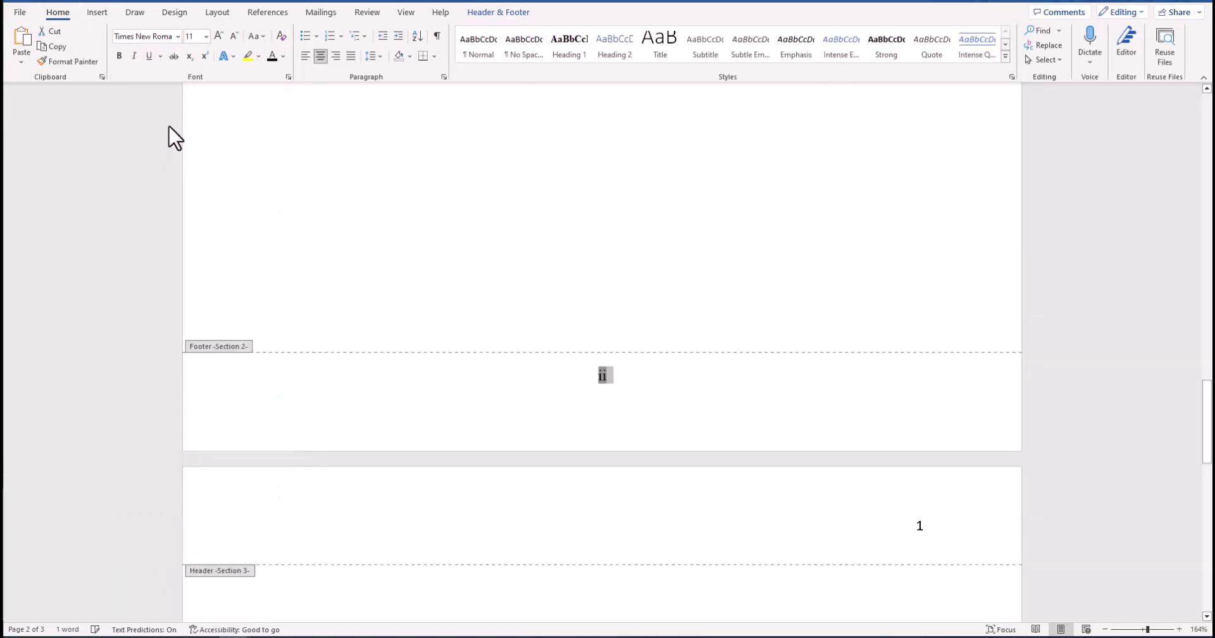
click(206, 36)
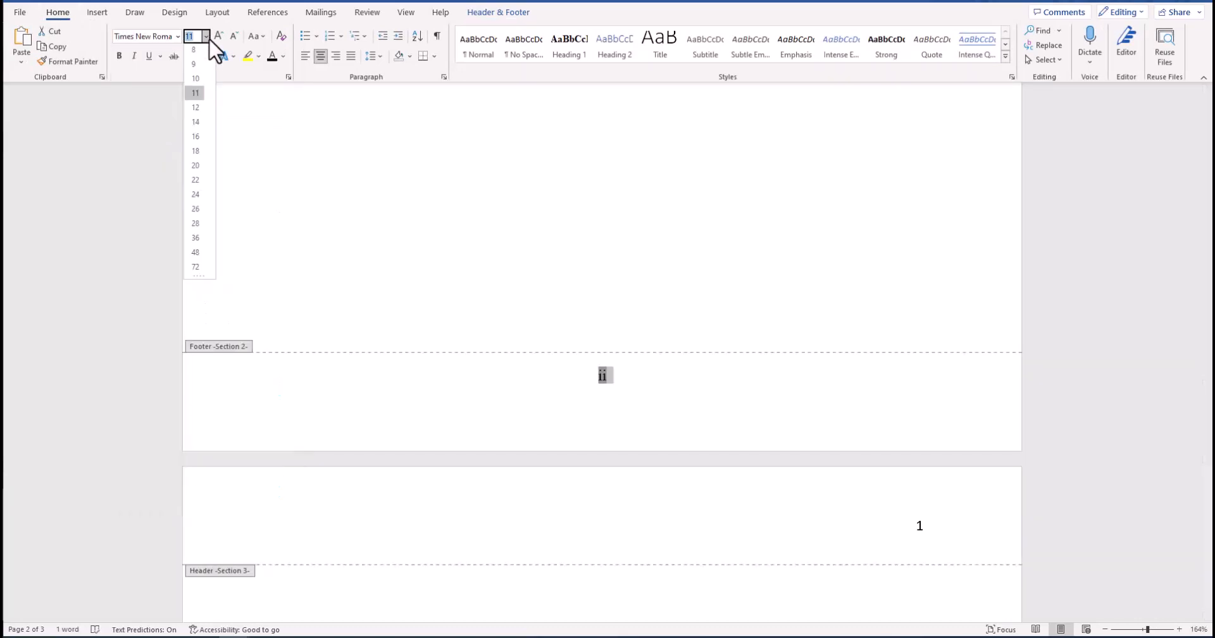
click(200, 122)
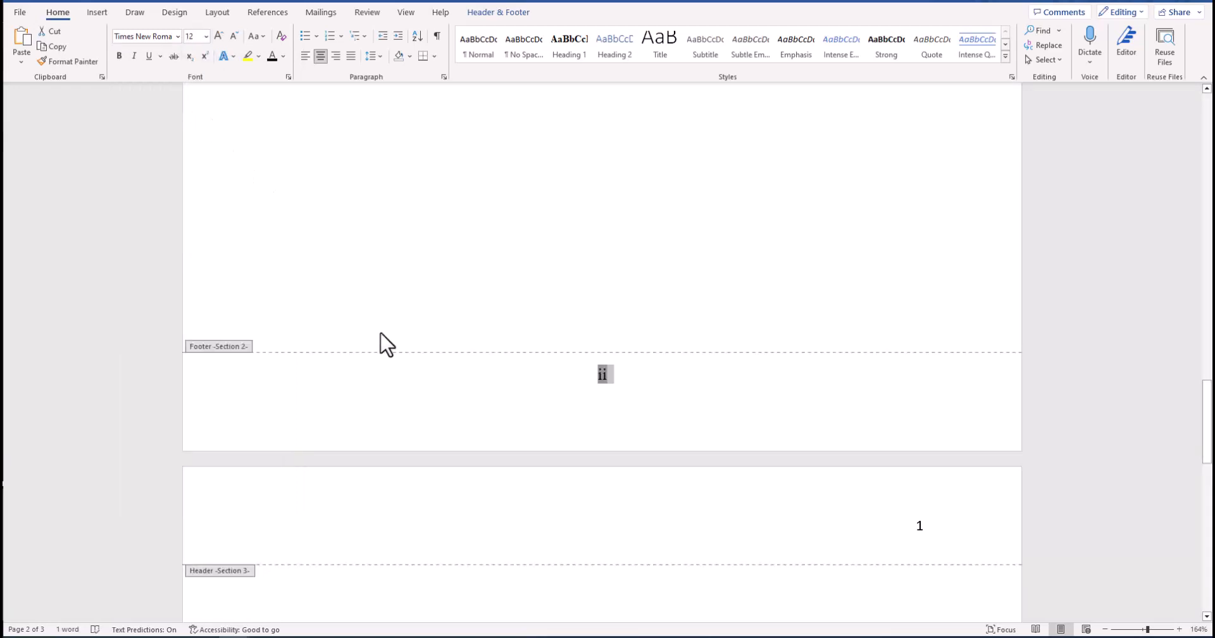
Step: Format the page number in the Section 3 header as Times New Roman, size 12, and return to the document body
drag(912, 529, 926, 530)
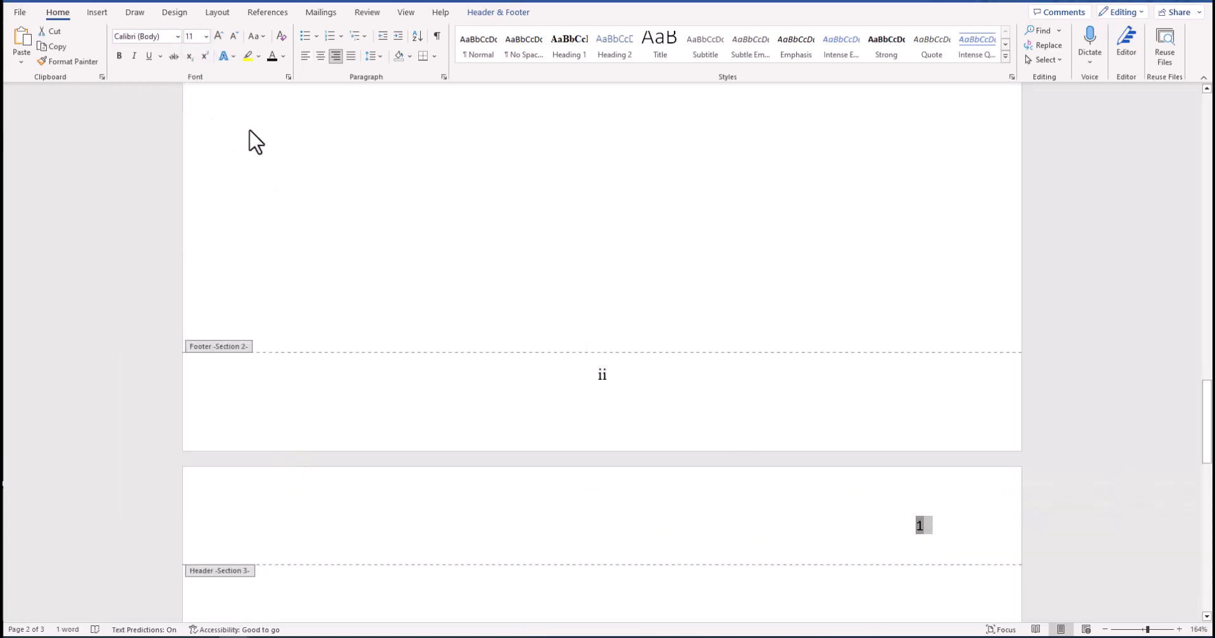
click(178, 36)
click(171, 127)
click(206, 37)
click(205, 120)
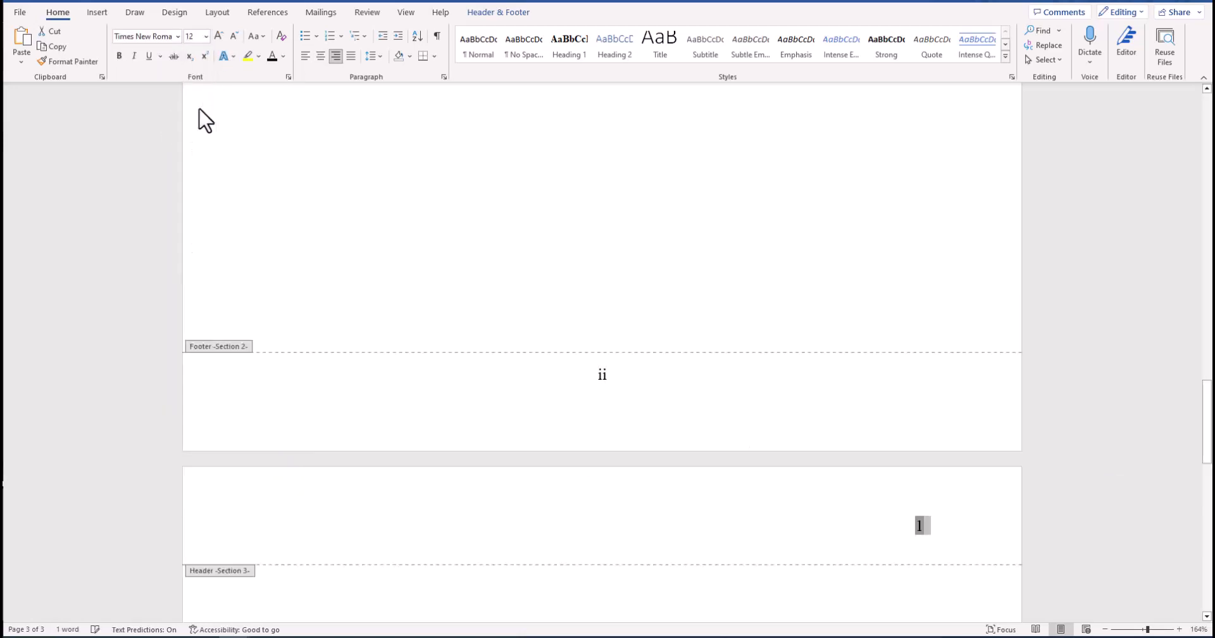
double_click(513, 260)
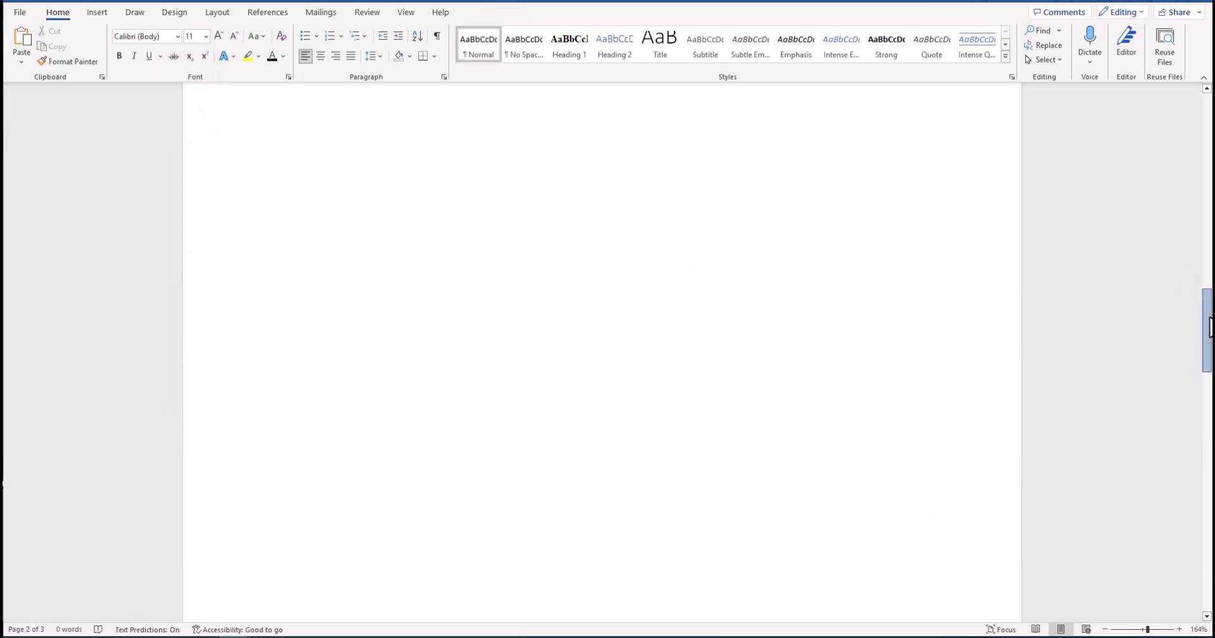
drag(1207, 332, 1194, 439)
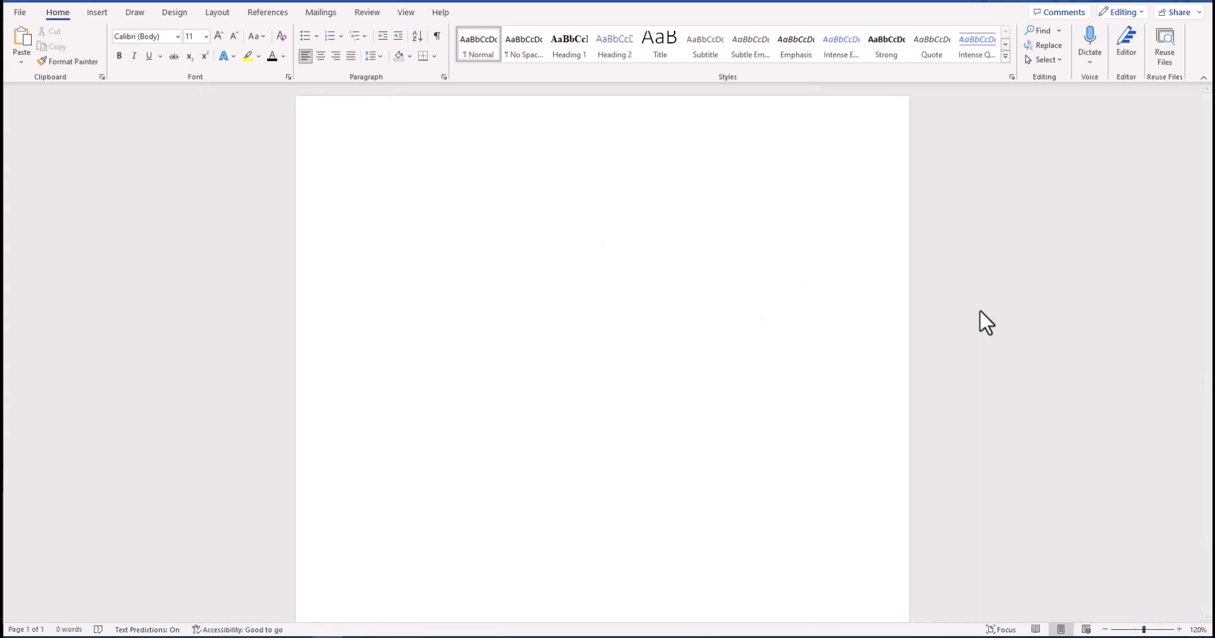
Step: Insert a Plain Number 3 page number at the top of the blank one-page document and enable a different first page
double_click(544, 143)
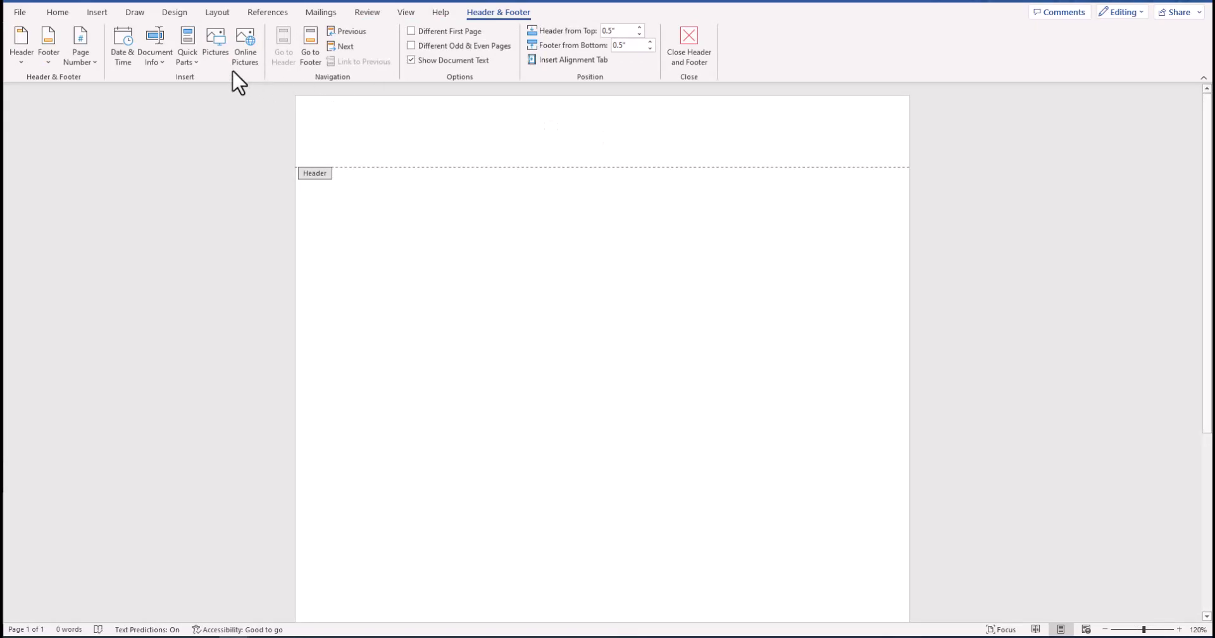
click(98, 62)
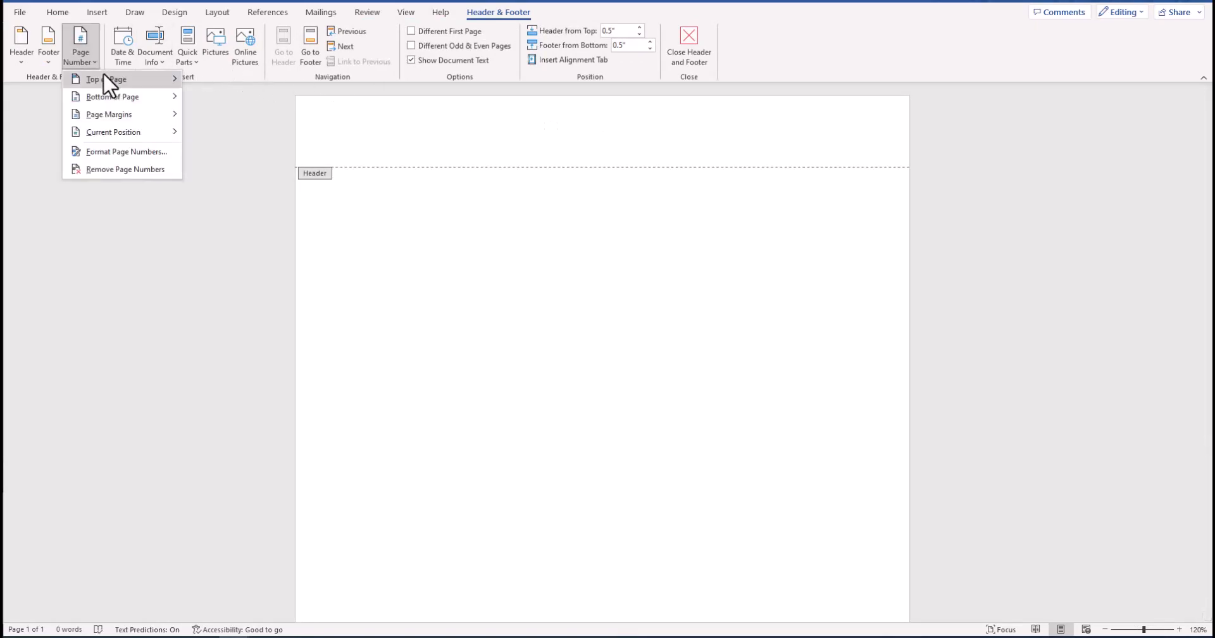
mouse_move(103, 72)
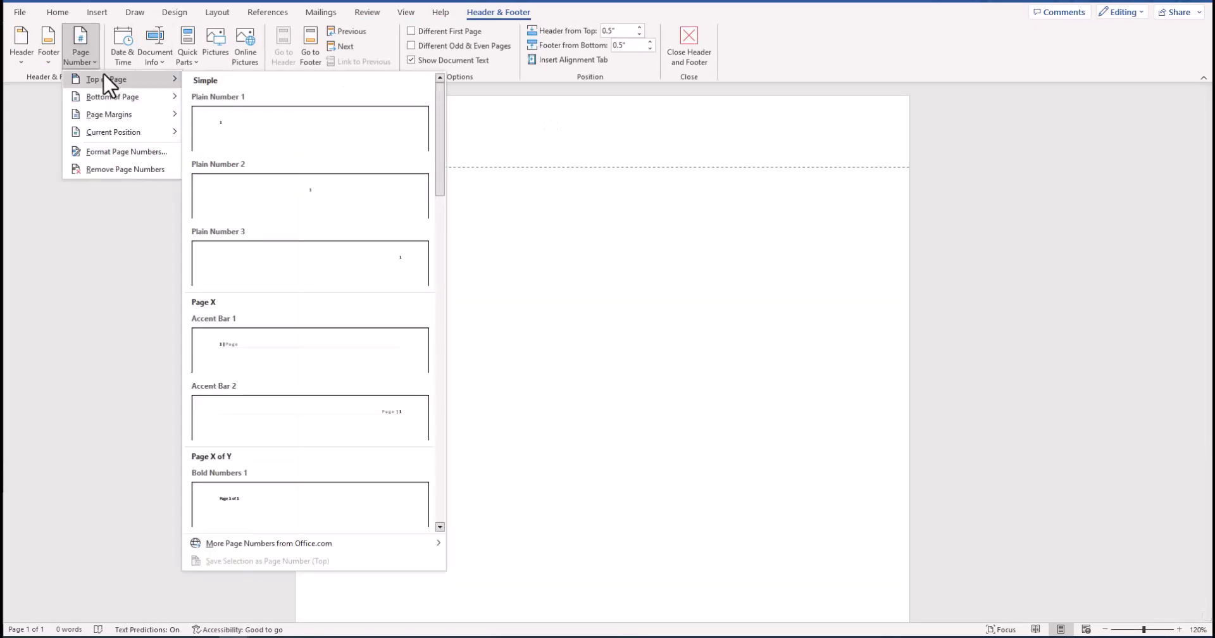
click(310, 259)
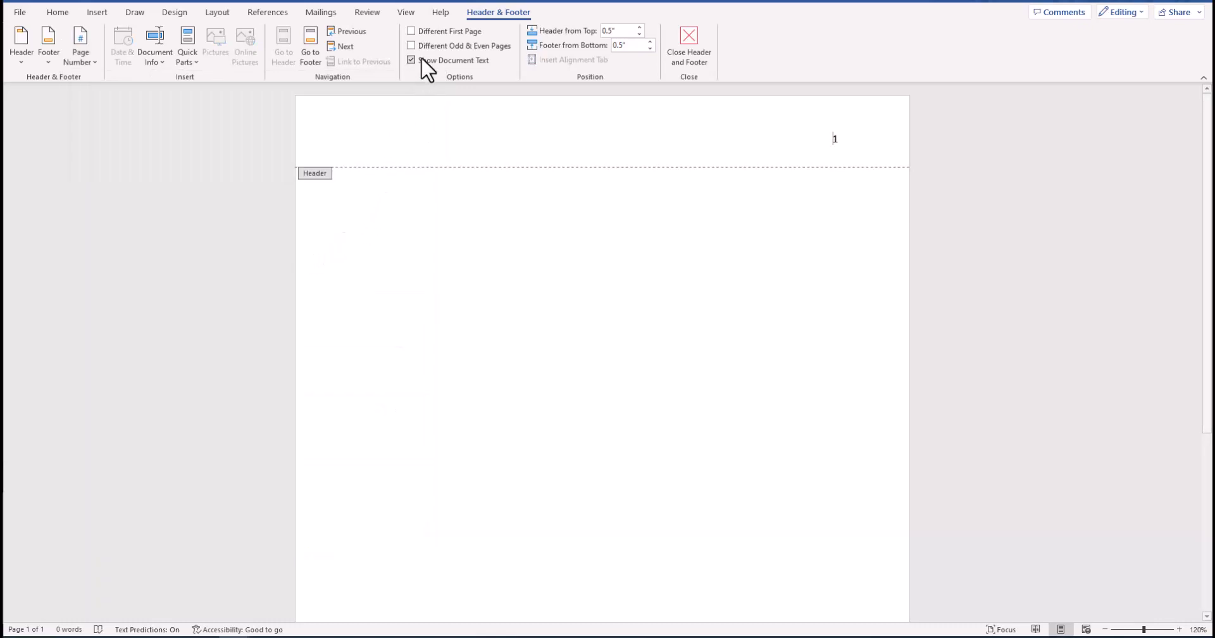
click(411, 31)
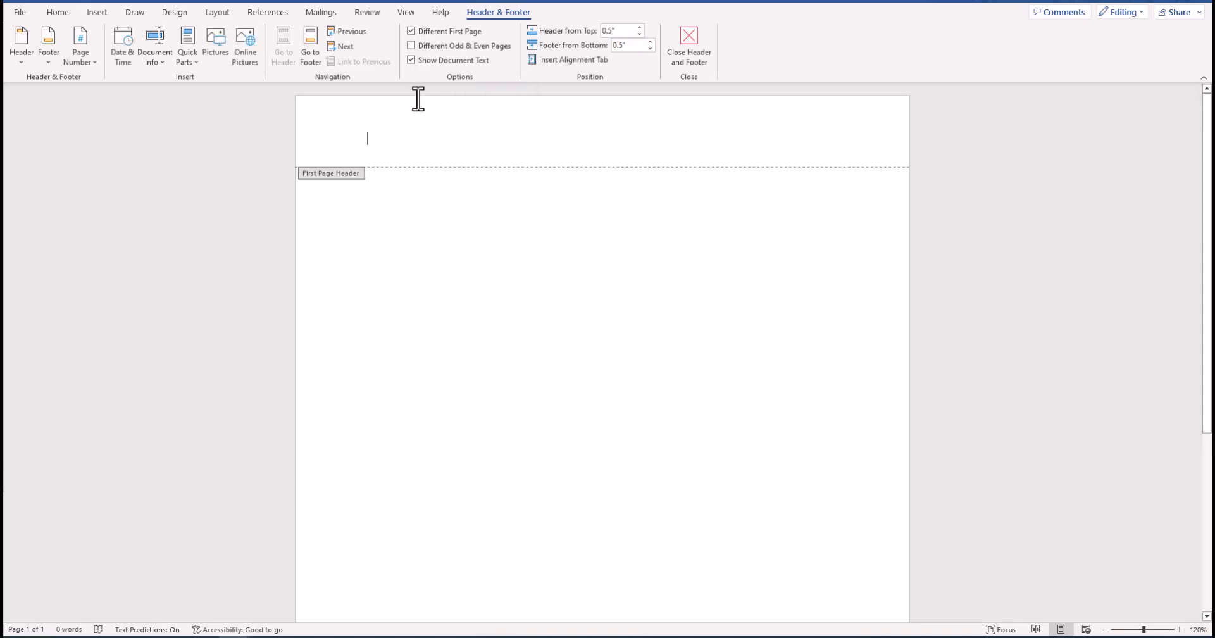
Step: Set the page numbering to start at 0, keeping the 1, 2, 3, ... number format
click(92, 59)
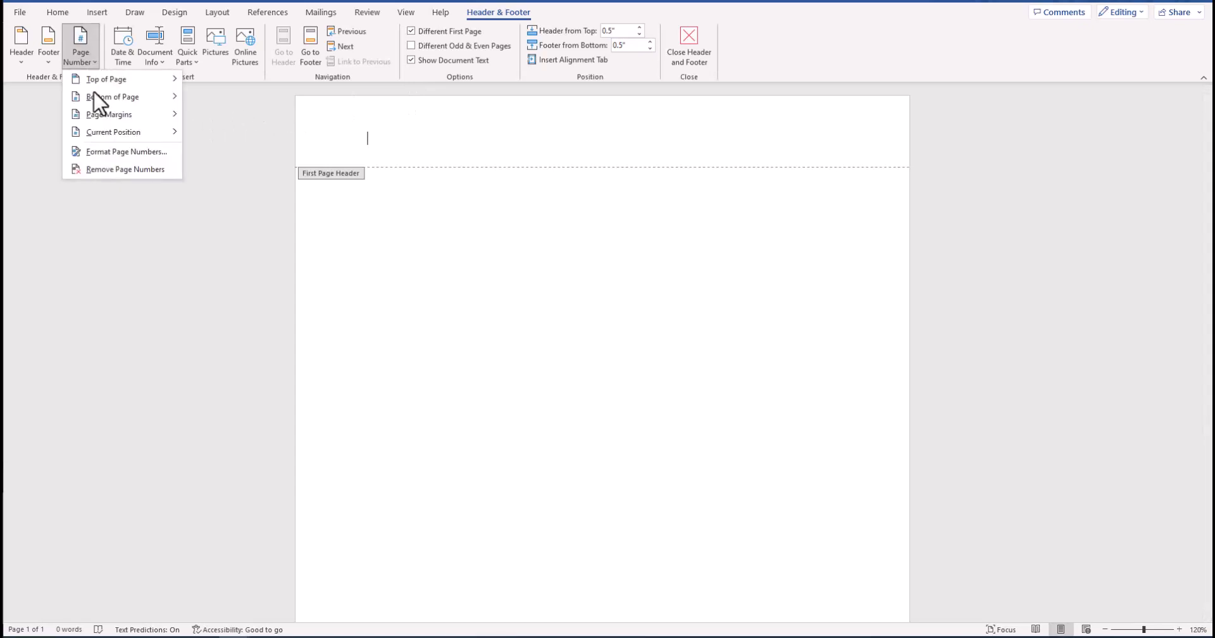
click(126, 151)
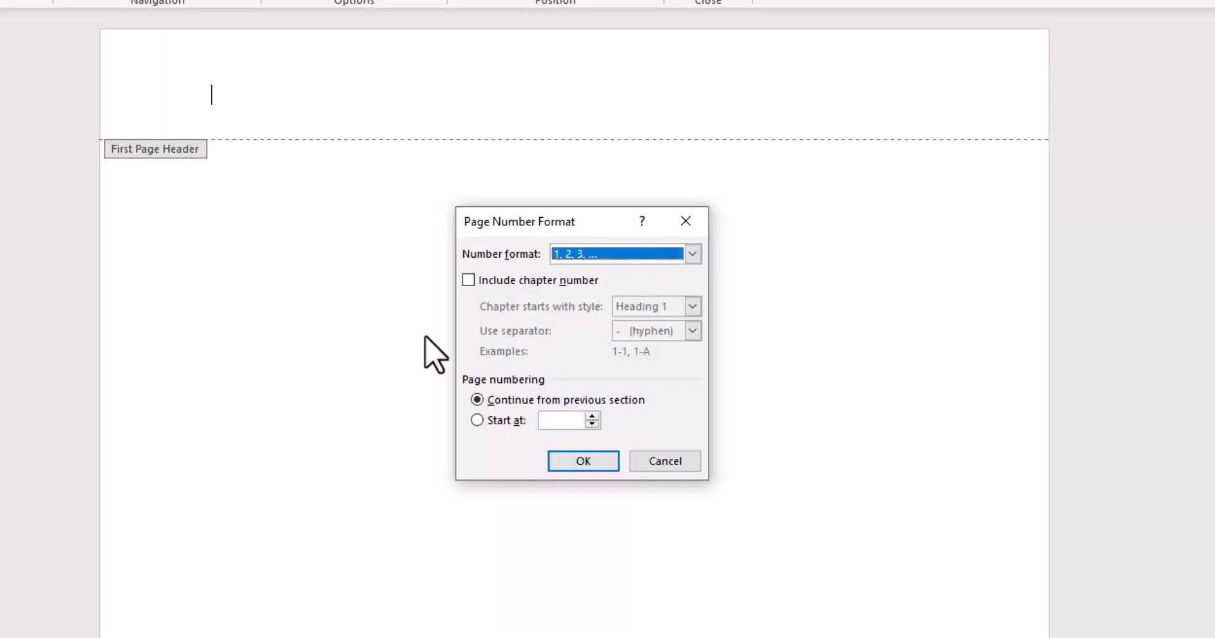
click(484, 420)
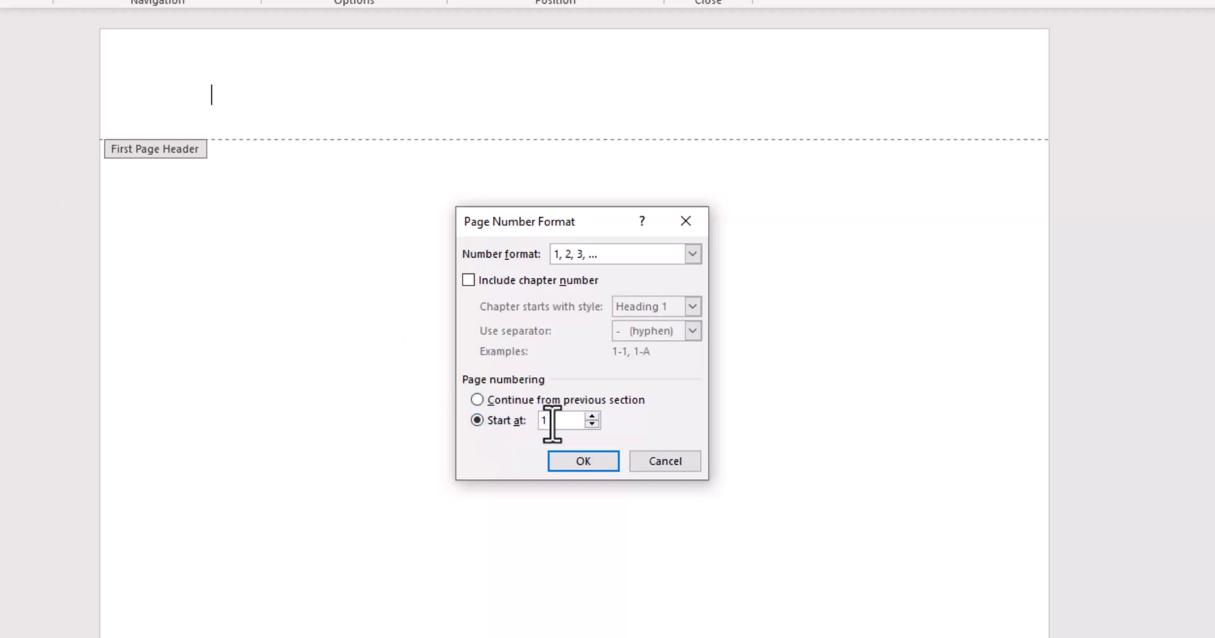
text(0)
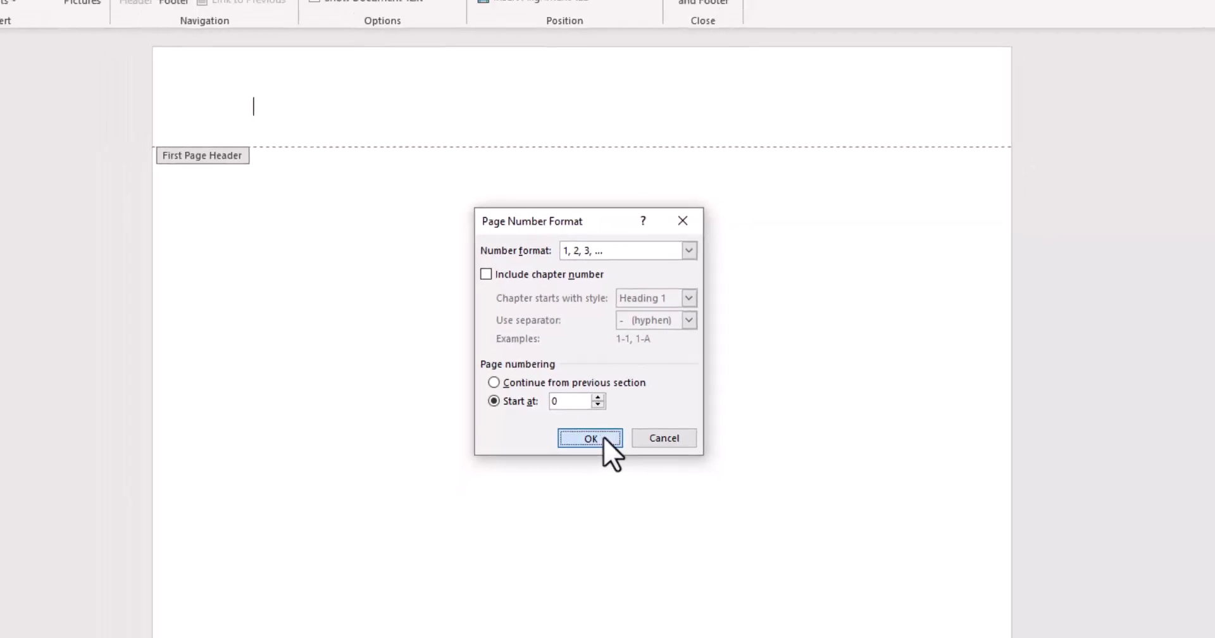
click(592, 462)
Step: Leave the header and insert a page break in the document body to add a second page
double_click(625, 387)
key(ctrl+Return)
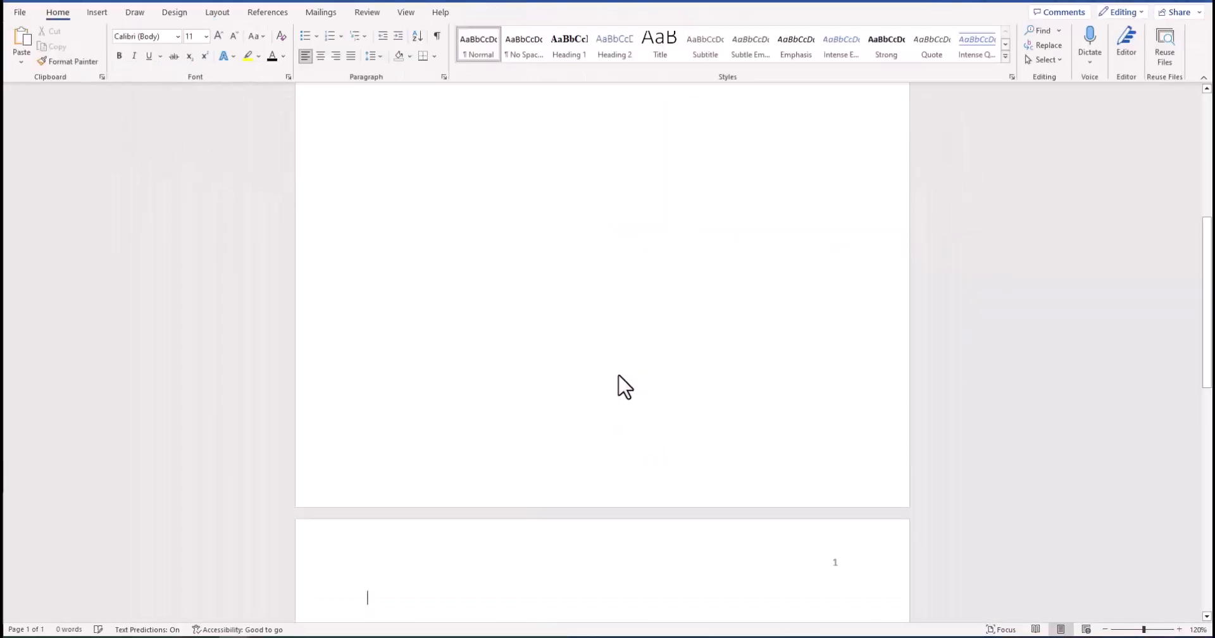
drag(1207, 288, 1196, 397)
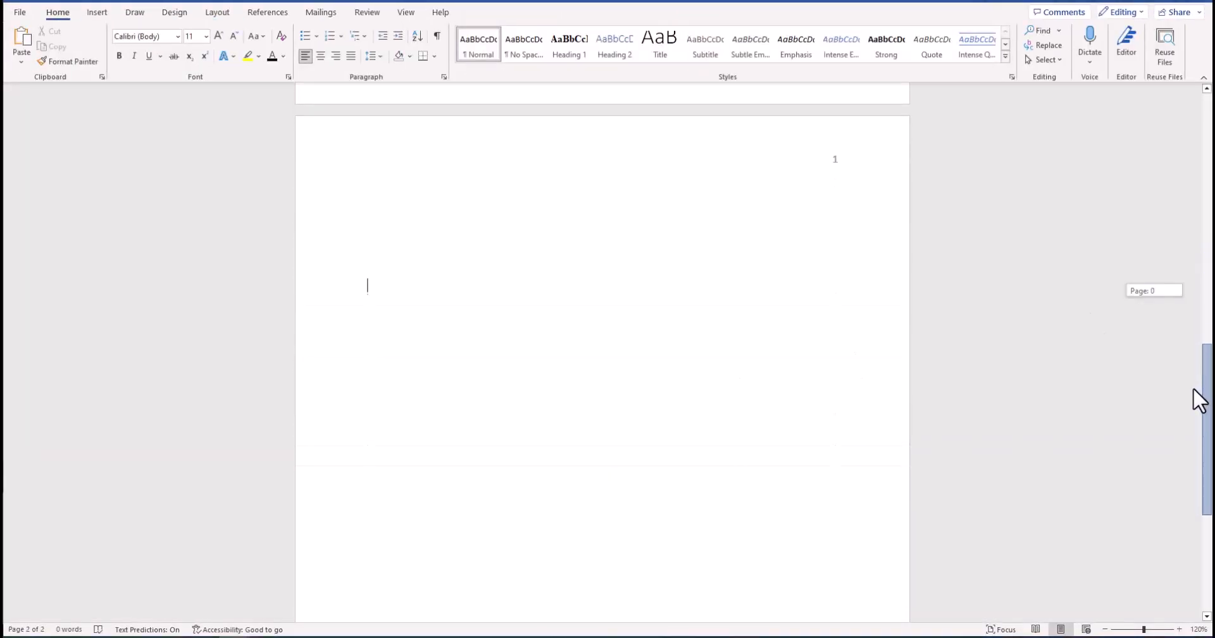
Step: Change the font of the page number in the second page's header to Times New Roman
double_click(750, 153)
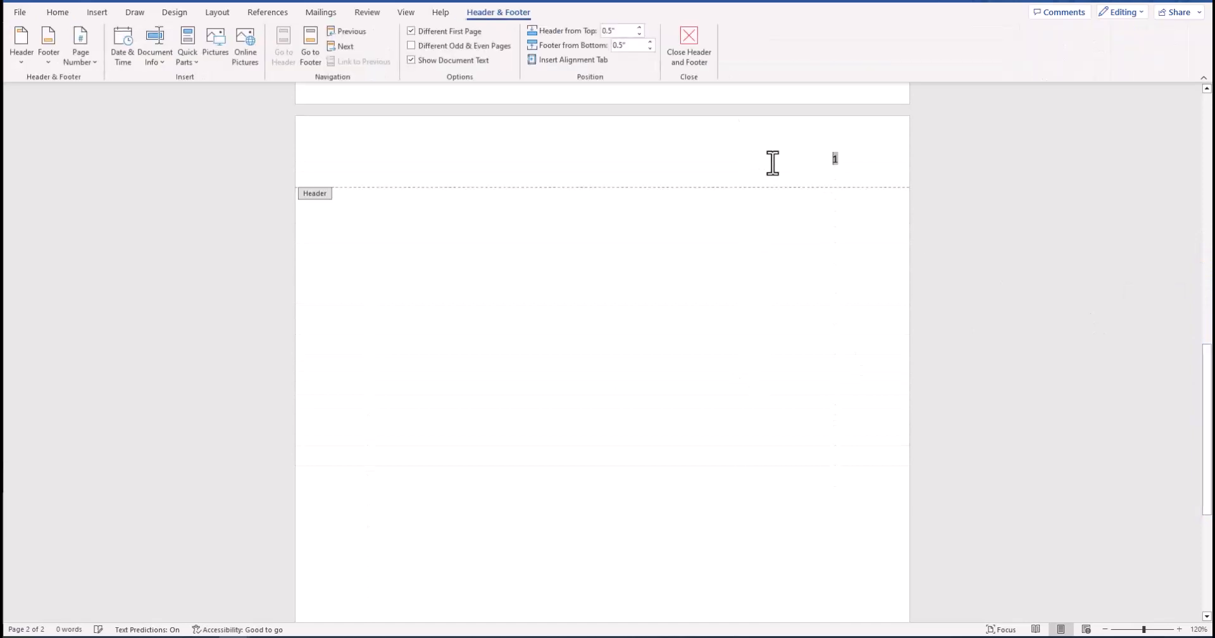
click(57, 12)
click(178, 36)
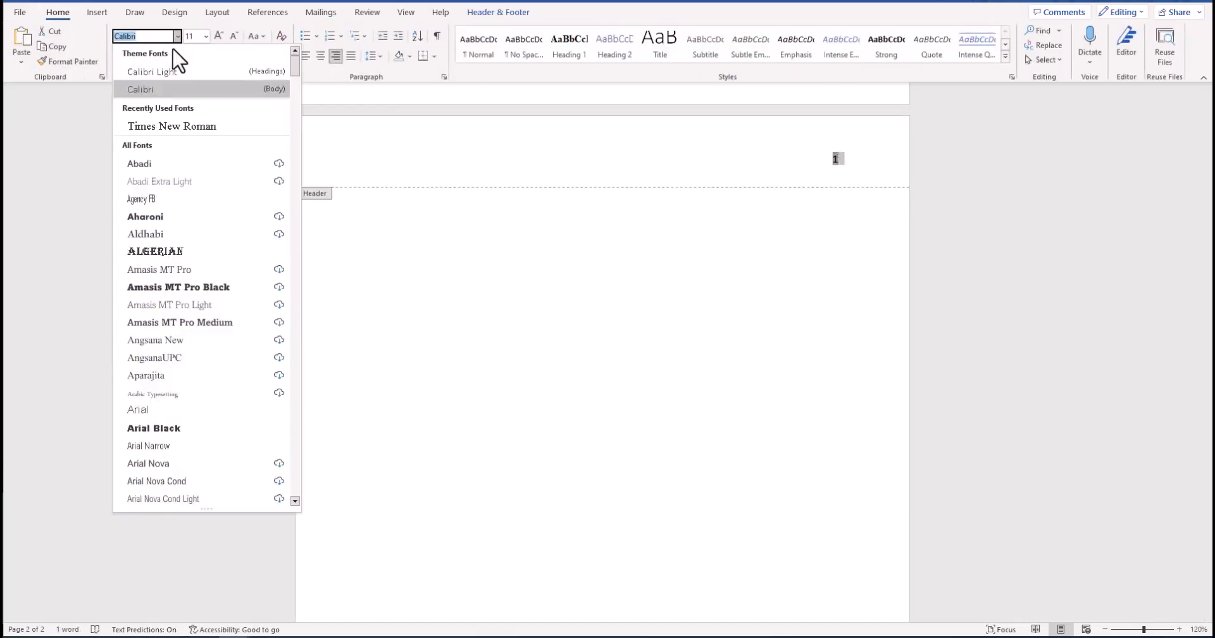
click(180, 123)
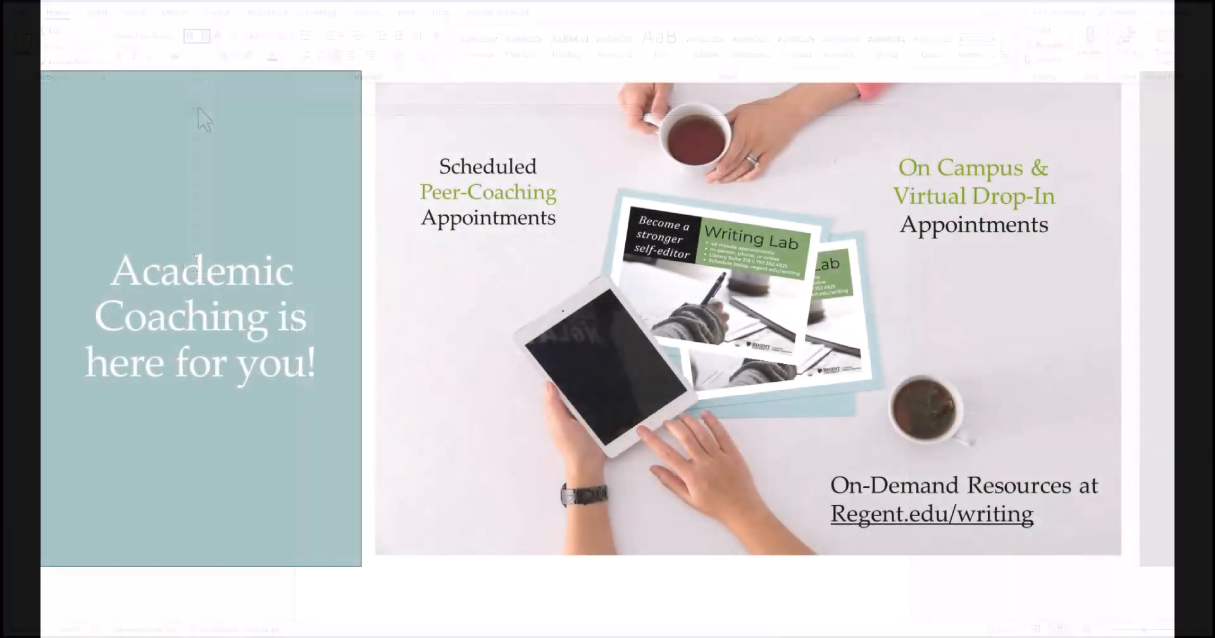